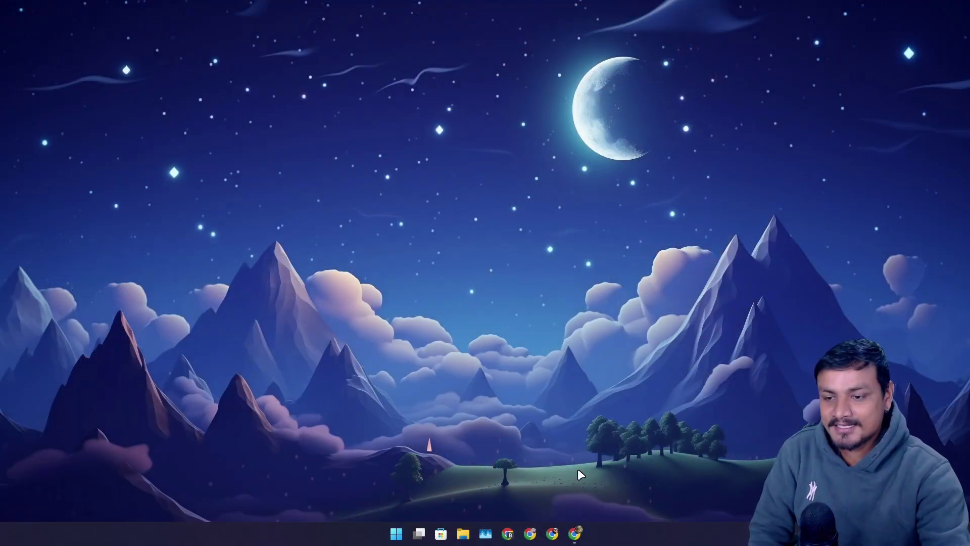
Step: Bring back the PartialVolume/shredos.x86_64 GitHub page in Chrome and maximize the window
click(578, 539)
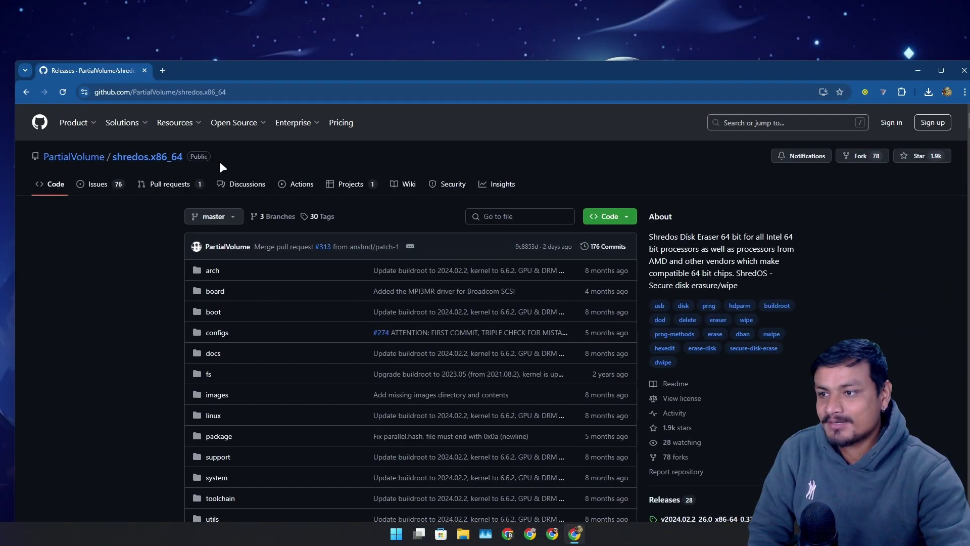
double_click(334, 71)
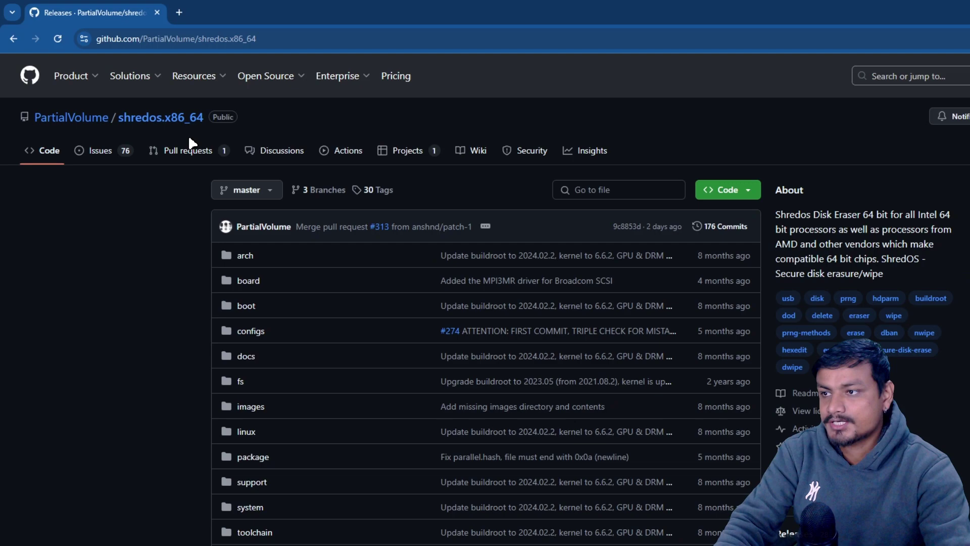
Step: Scroll the README down to the ShredOS v0.37 download tables
scroll(480, 253, down, 10)
scroll(475, 272, down, 9)
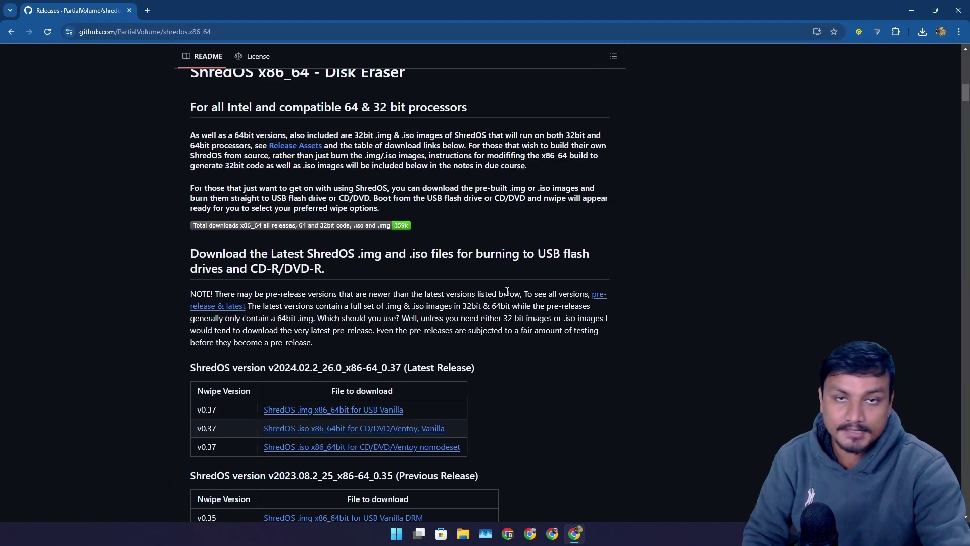
scroll(491, 322, down, 6)
scroll(491, 322, down, 19)
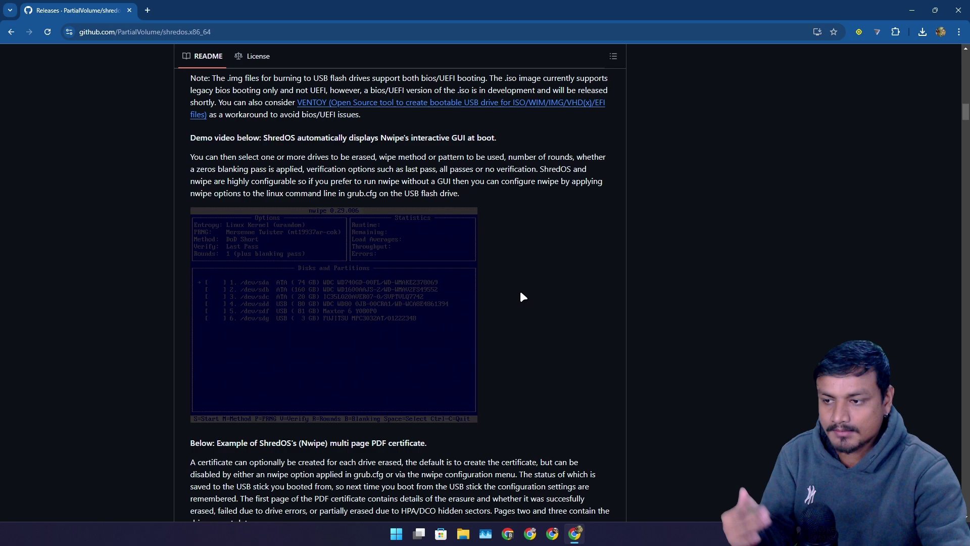
scroll(405, 309, up, 3)
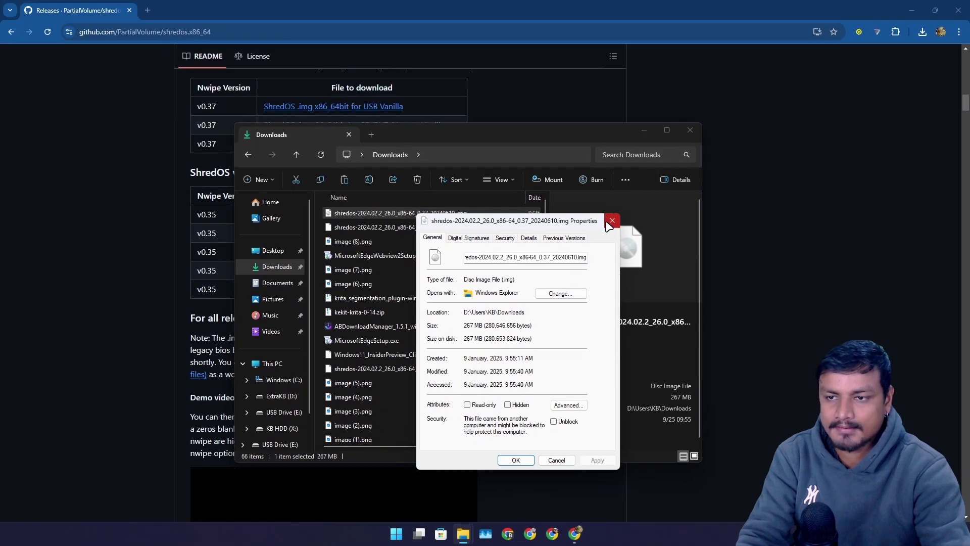
Step: Close the downloaded image's Properties dialog and the Downloads folder window
click(610, 223)
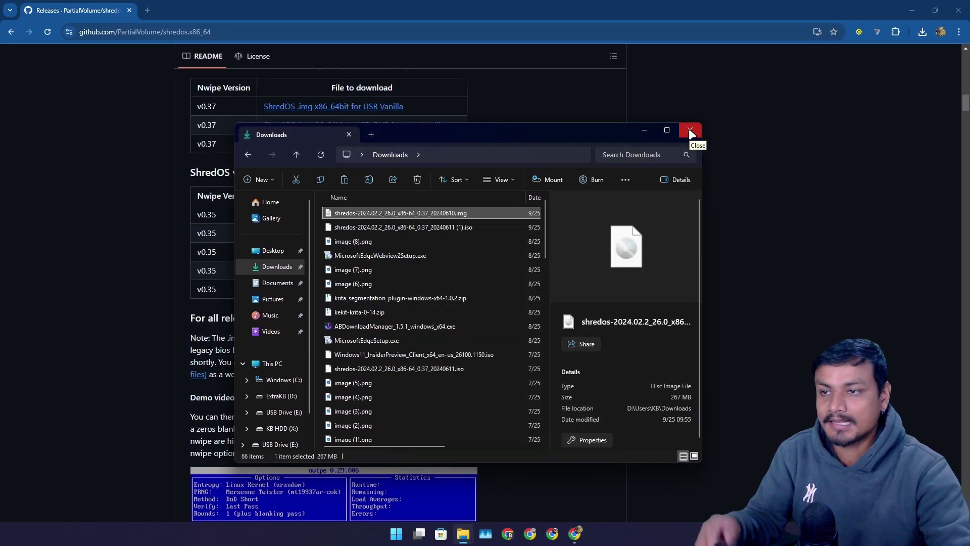
click(690, 131)
scroll(372, 262, down, 6)
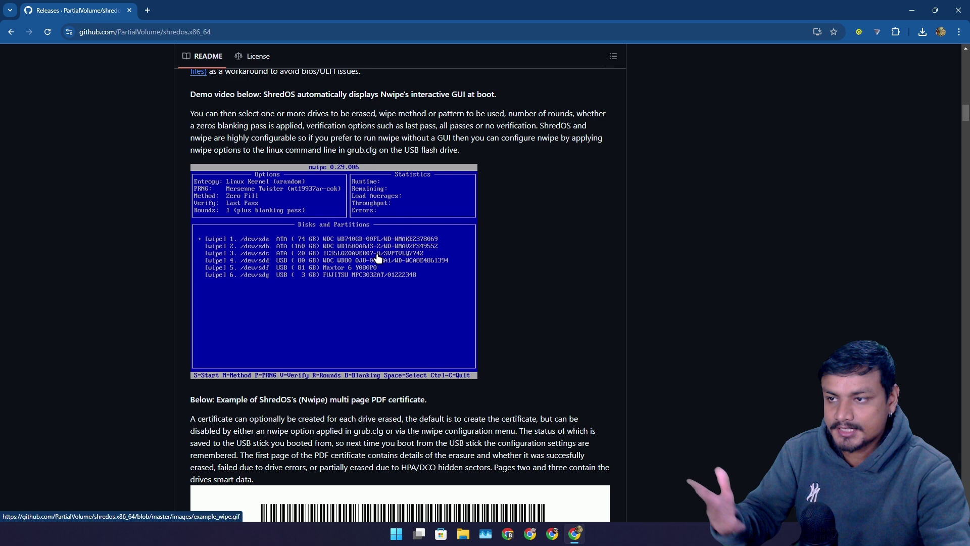
scroll(379, 258, up, 7)
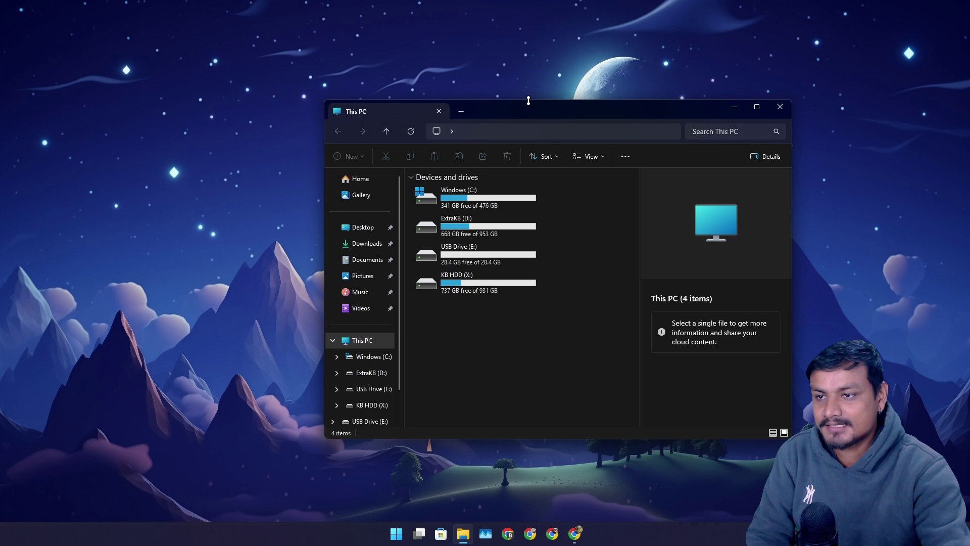
Step: Open USB Drive (E:), select its three files and view 0w.jpg
drag(529, 101, 529, 69)
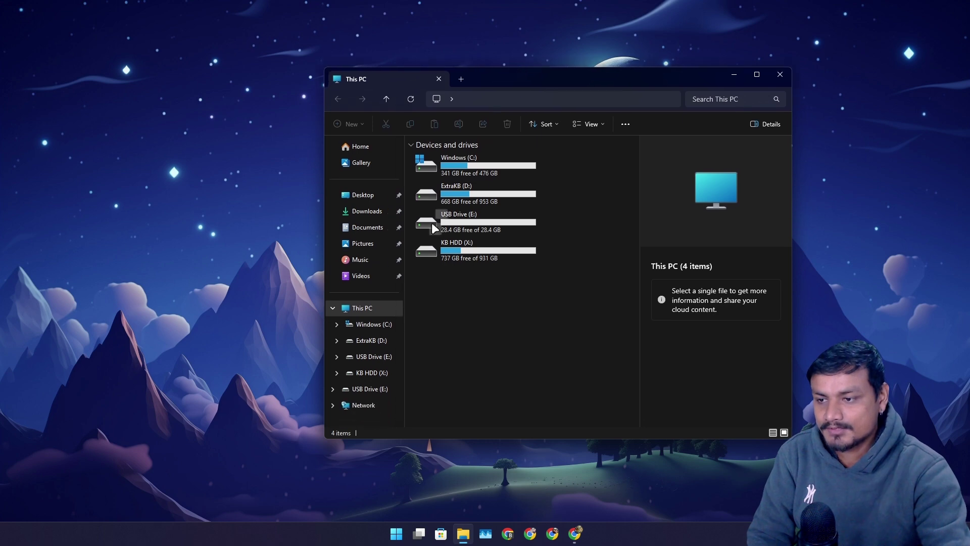
click(370, 357)
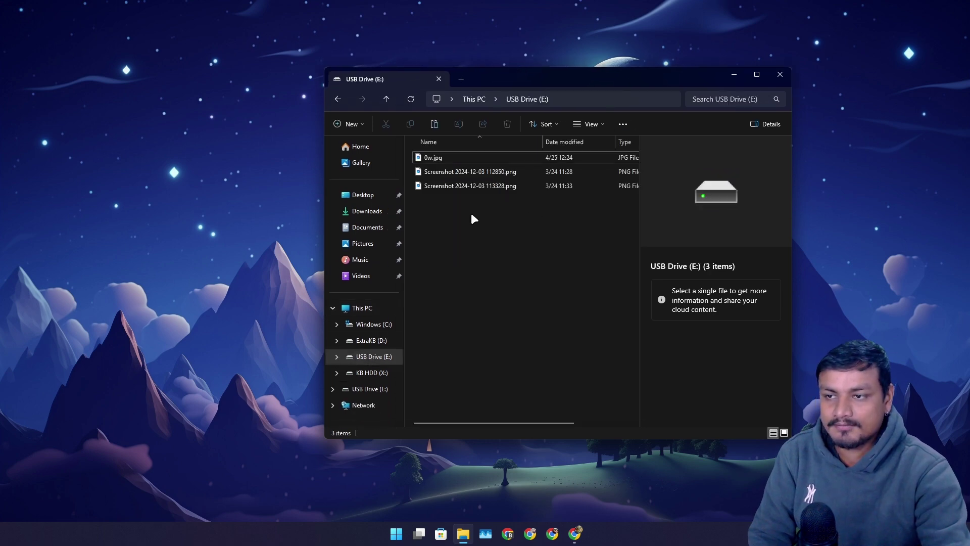
drag(471, 213, 471, 156)
click(471, 156)
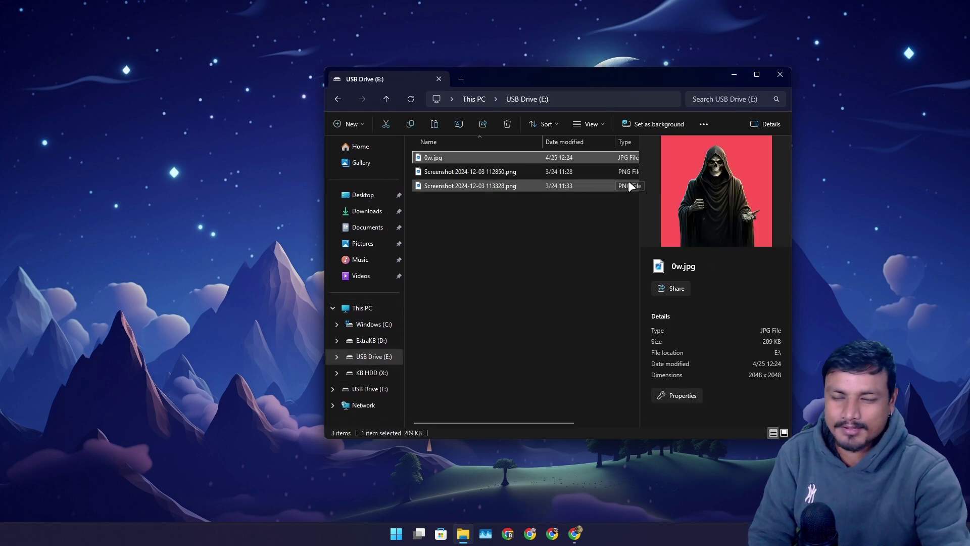
double_click(512, 160)
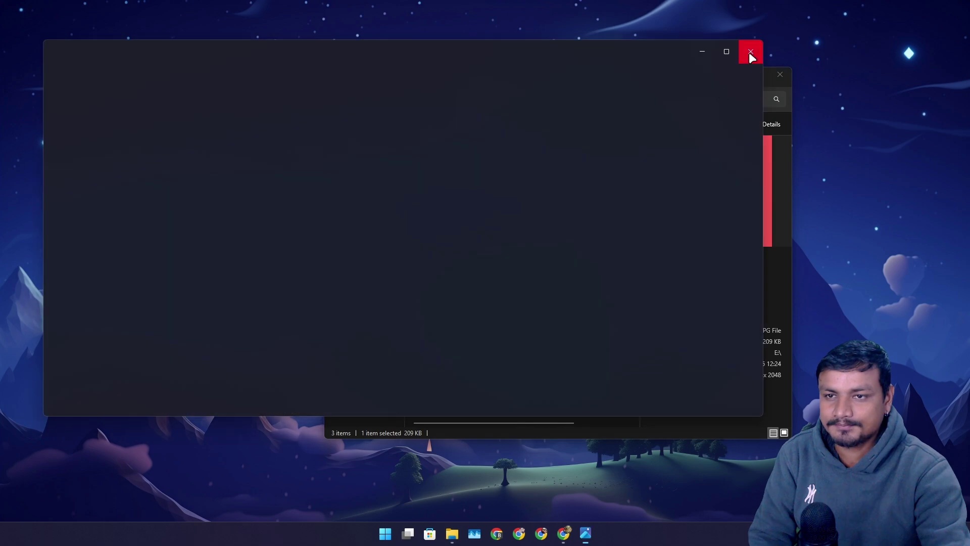
click(750, 50)
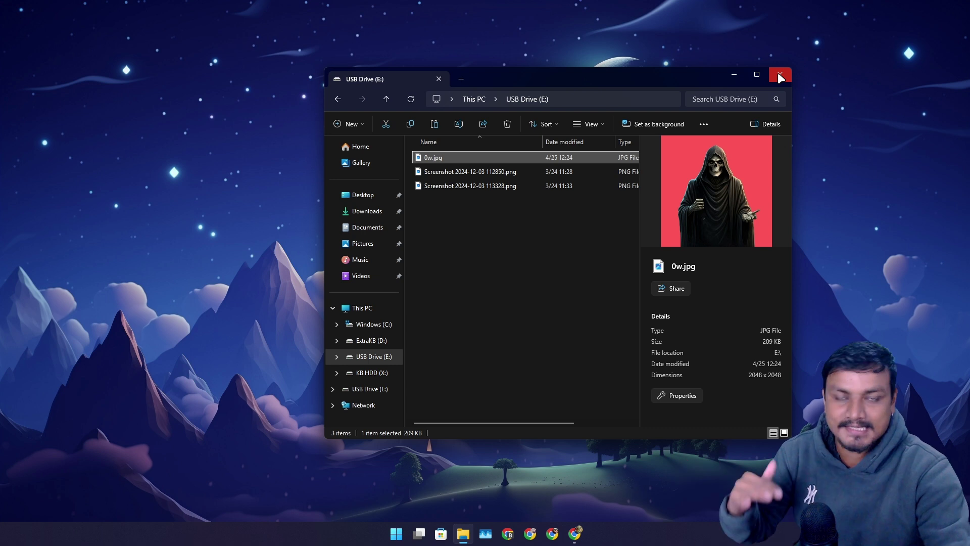
Step: Check the 28.4 GB NTFS drive's properties, then close them and File Explorer
right_click(367, 356)
click(439, 302)
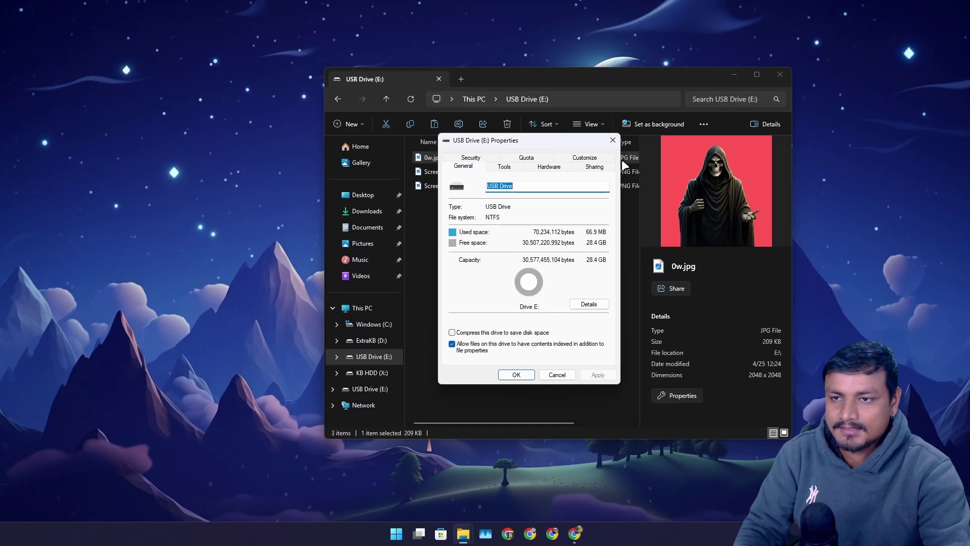
click(563, 14)
click(767, 82)
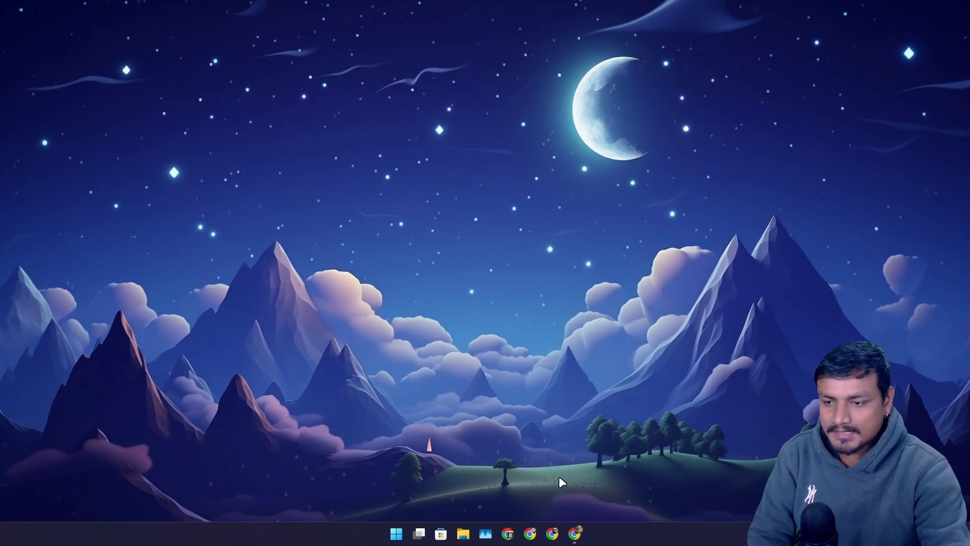
Step: Launch VMware Workstation Pro from Start and power on the ShredOS virtual machine
click(396, 533)
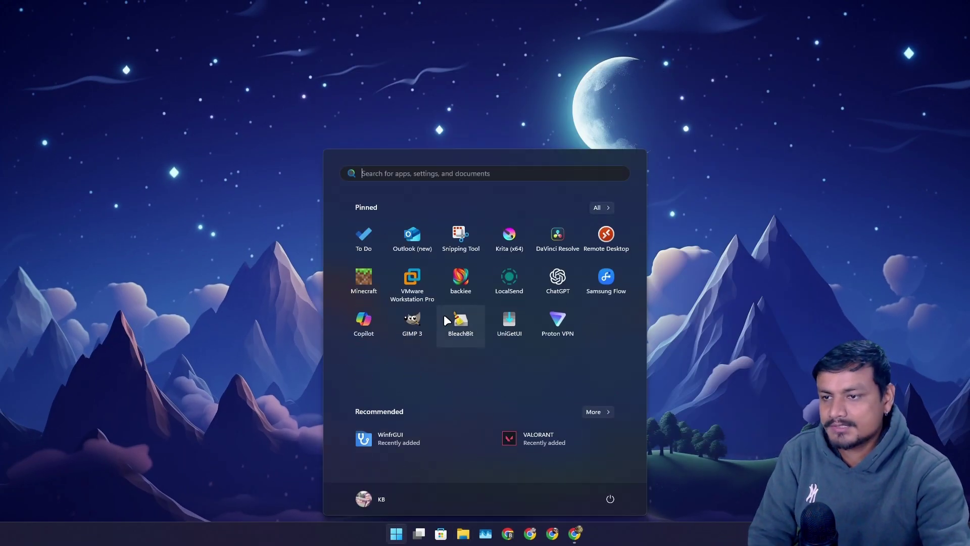
click(412, 278)
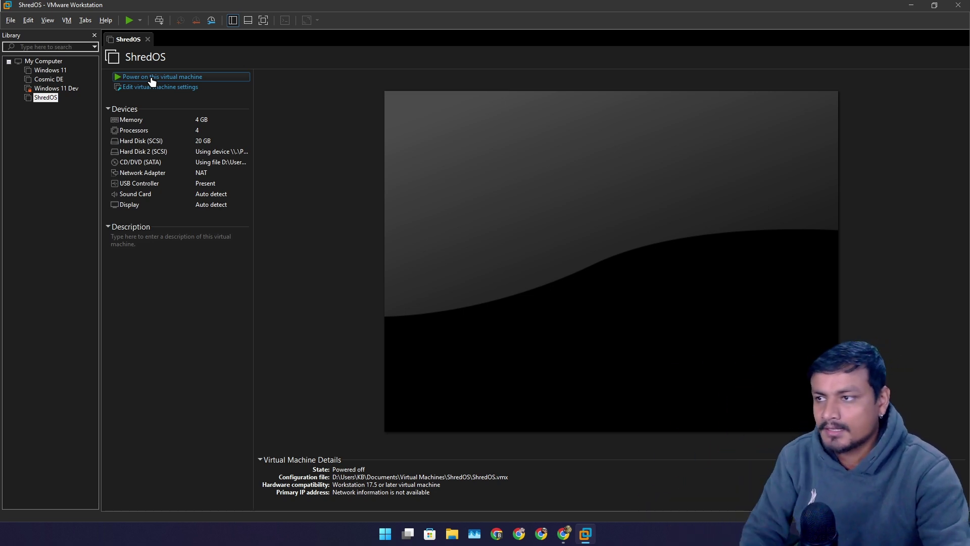
click(167, 77)
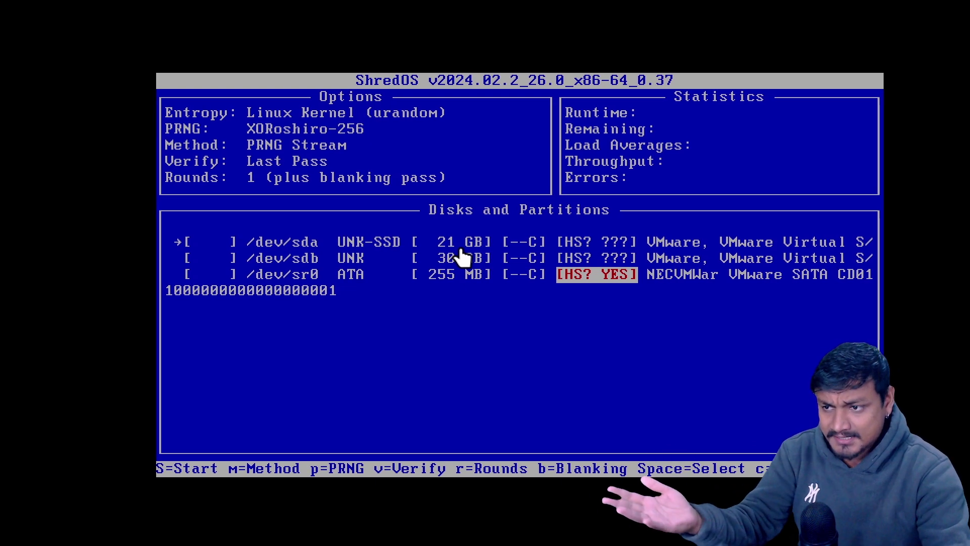
Step: Move through sda, sdb and sr0 in the nwipe list, ending on 30 GB /dev/sdb
key(Down)
key(Down)
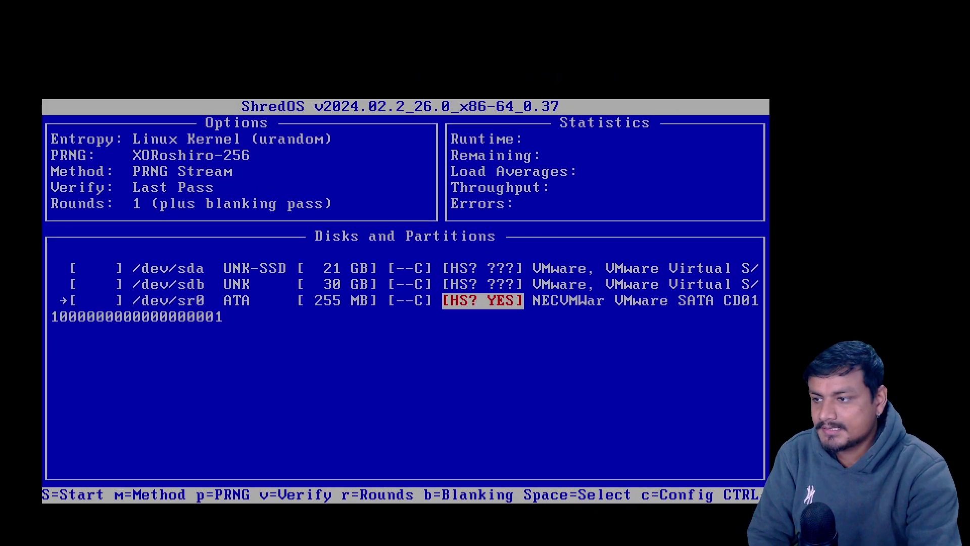
key(Up)
key(Up)
key(Down)
key(Down)
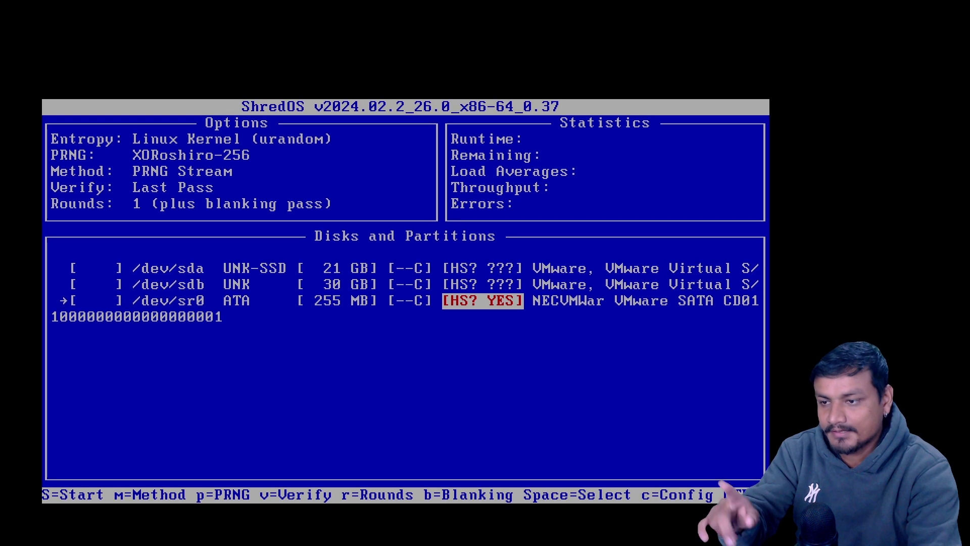
key(Up)
key(Up)
key(Down)
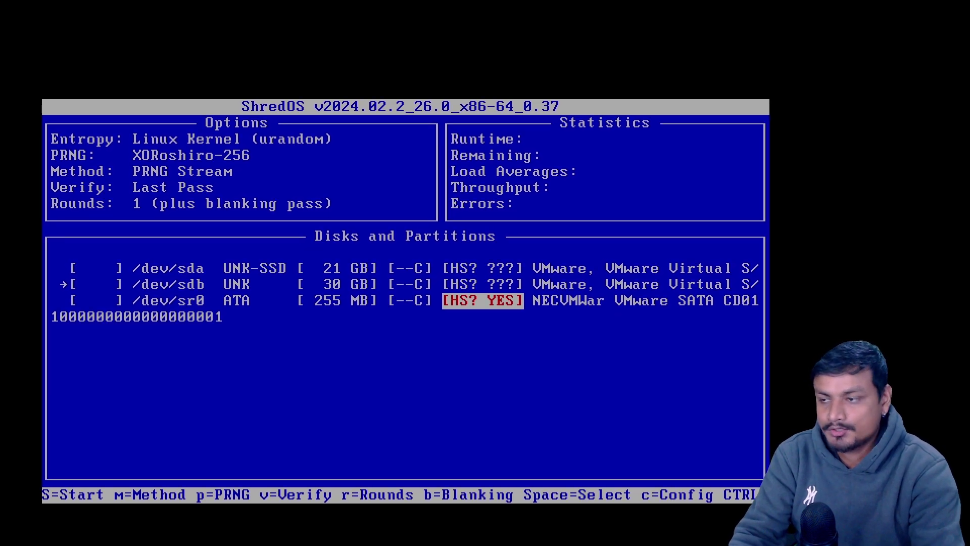
Step: Open nwipe's wipe method list (M) to choose Fill With Zeros
key(m)
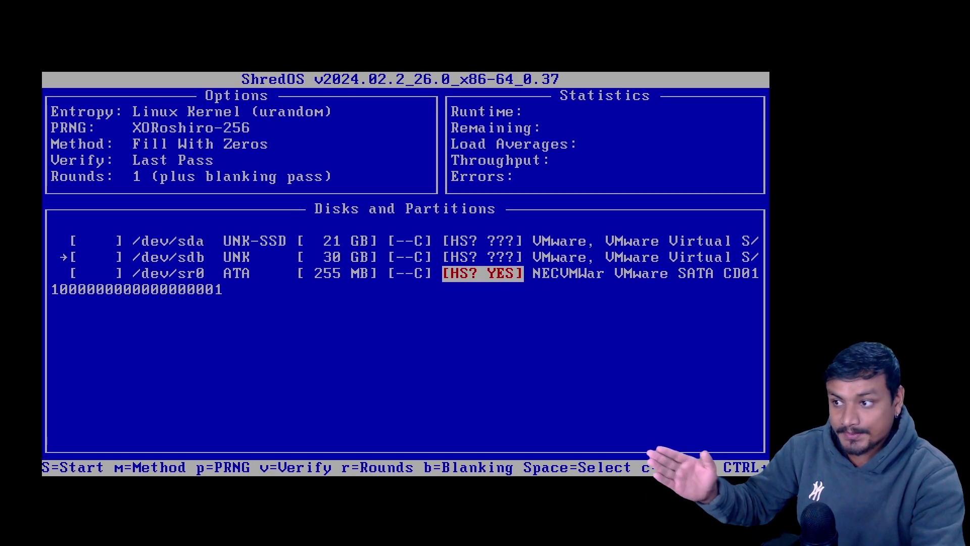
Step: Step the nwipe selection up the disk list to /dev/sda
key(Up)
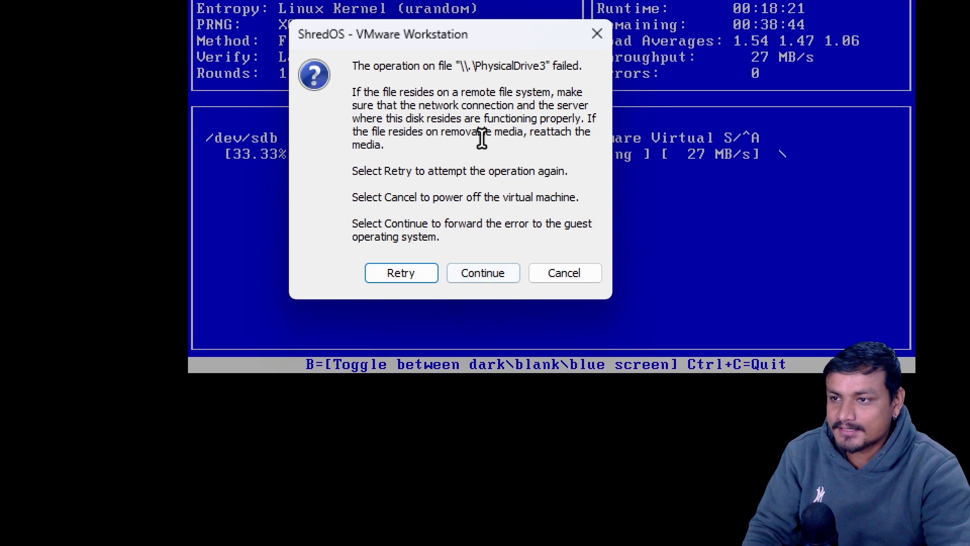
Step: Dismiss the failed PhysicalDrive3 operation and minimize VMware Workstation
click(500, 316)
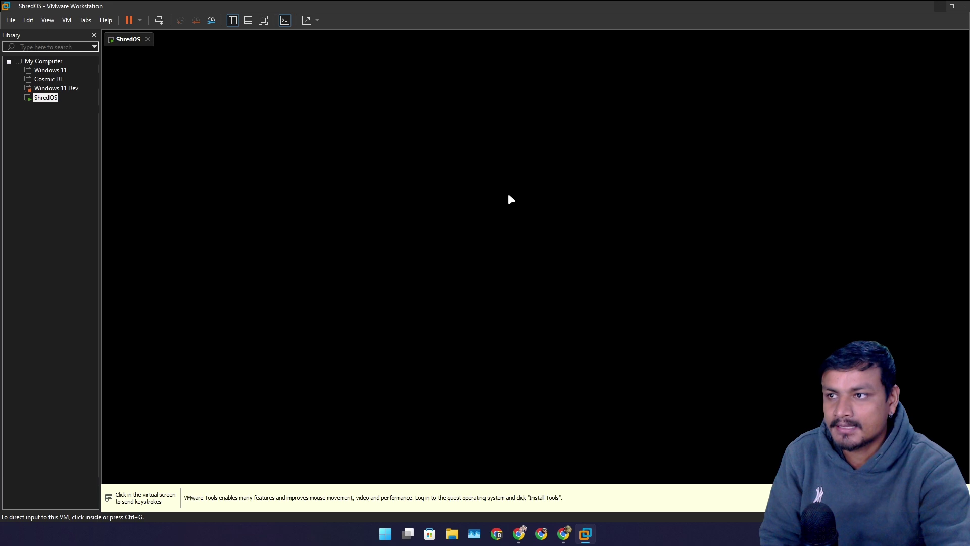
click(941, 6)
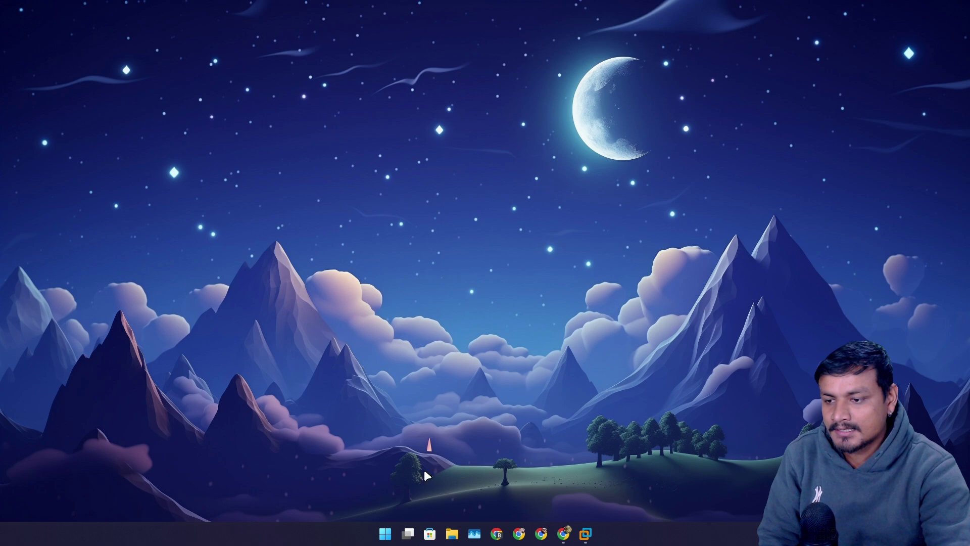
Step: From This PC, quick-format the unreadable USB Drive (E:) as FAT32
click(452, 533)
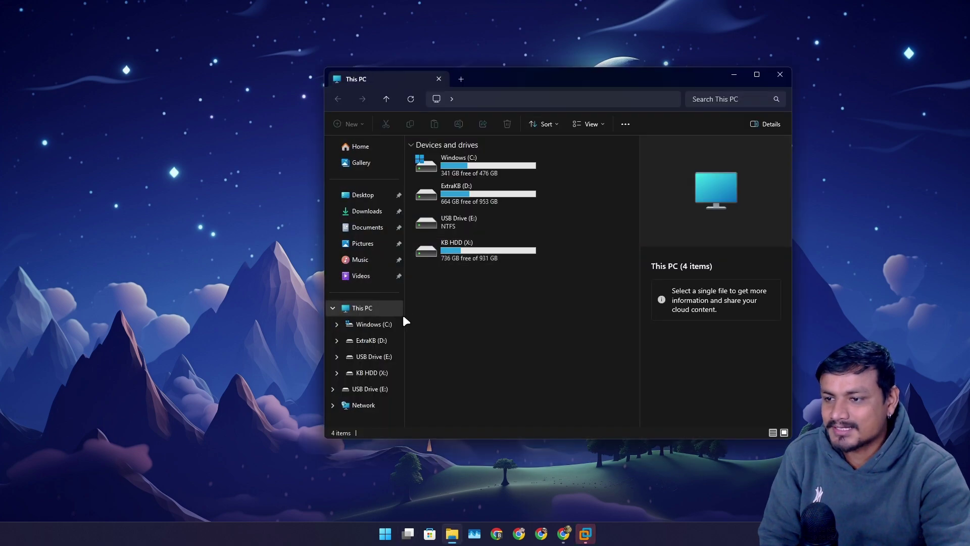
click(368, 344)
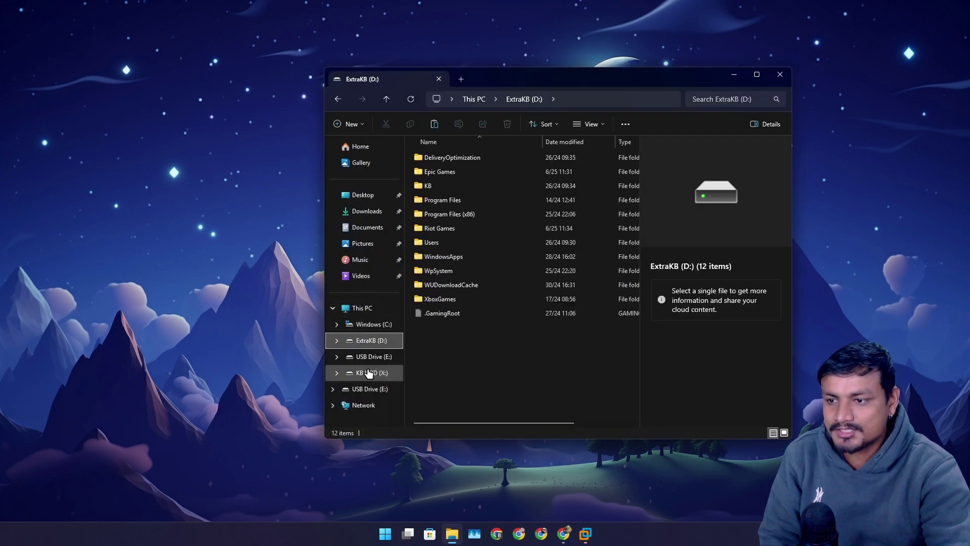
click(371, 357)
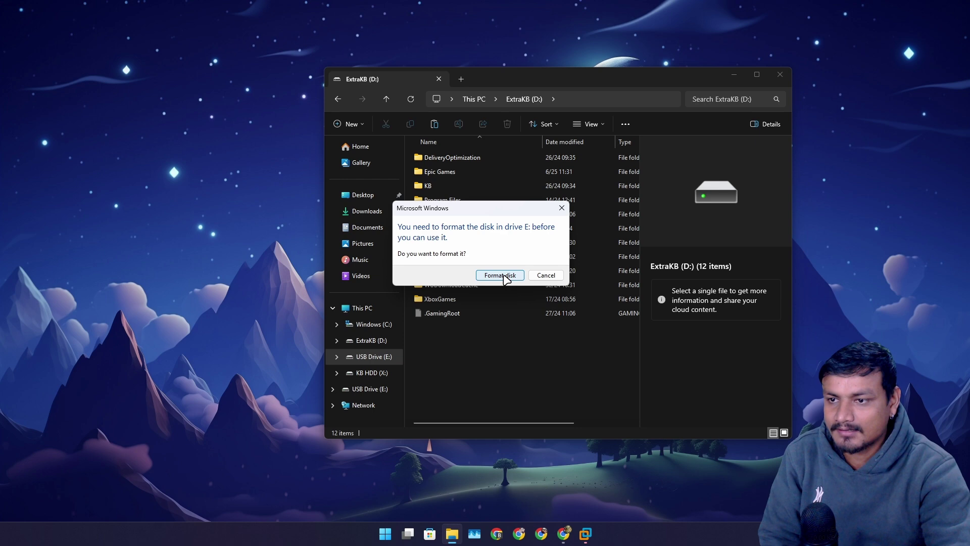
click(503, 276)
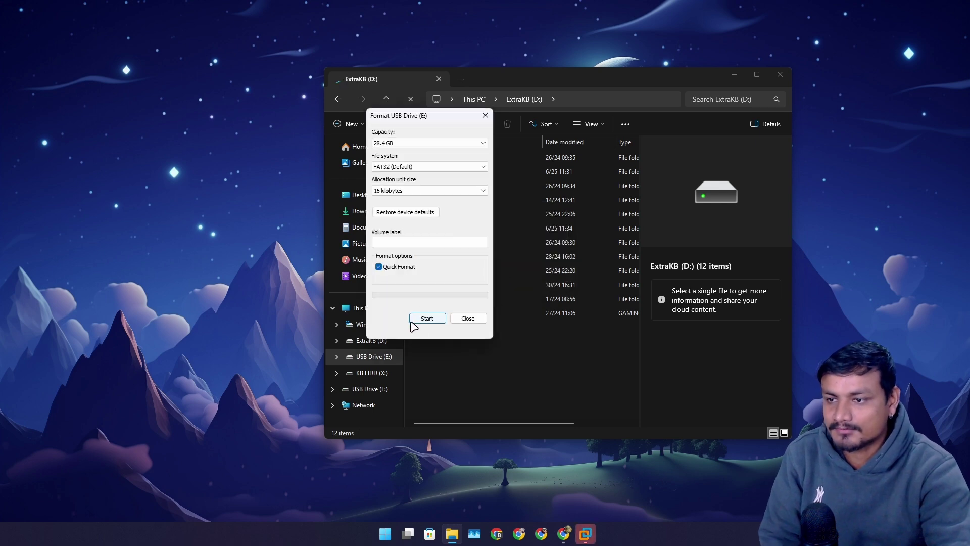
click(427, 319)
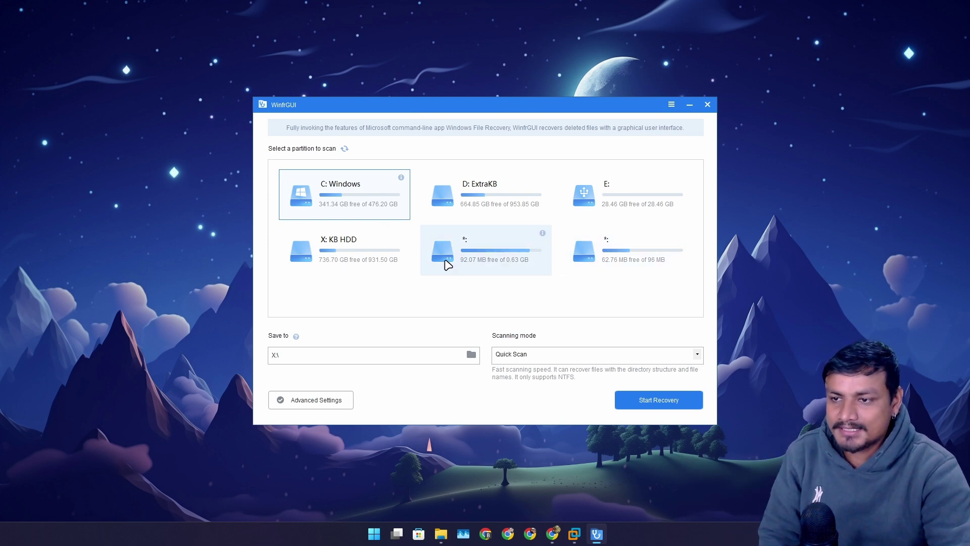
Step: Select the E: partition in WinfrGUI, keep Deep Scan, and start recovery to X:\
click(629, 209)
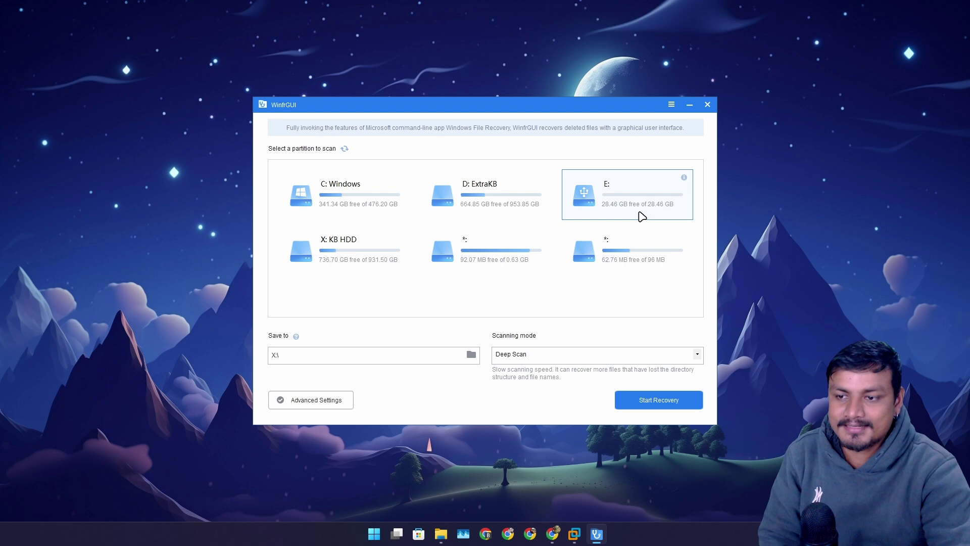
click(495, 356)
click(495, 357)
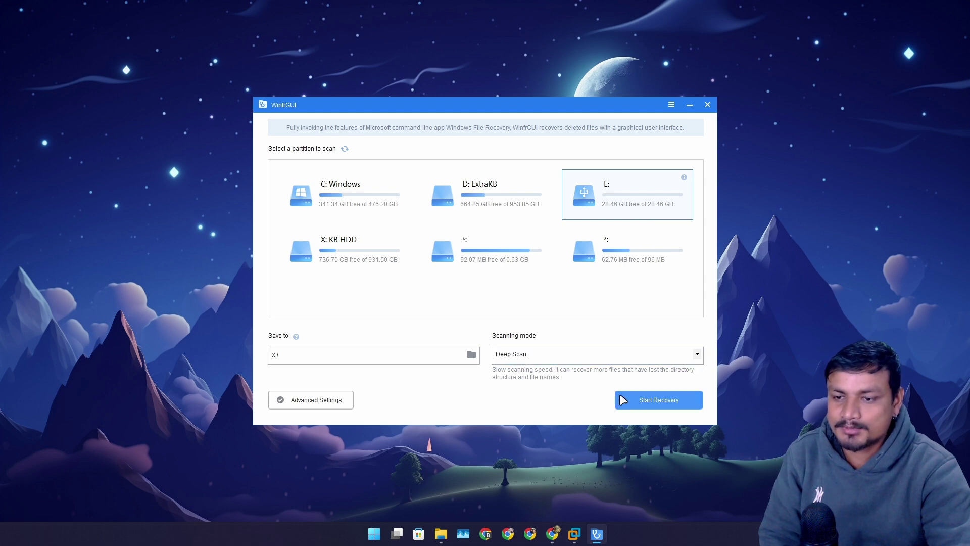
click(643, 401)
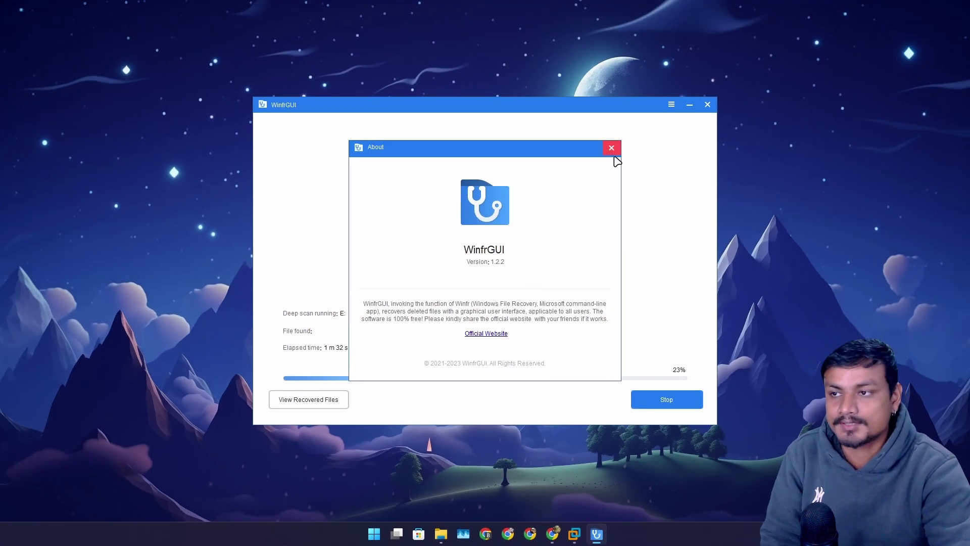
Step: Close WinfrGUI's About box and leave the E: deep scan running
click(611, 147)
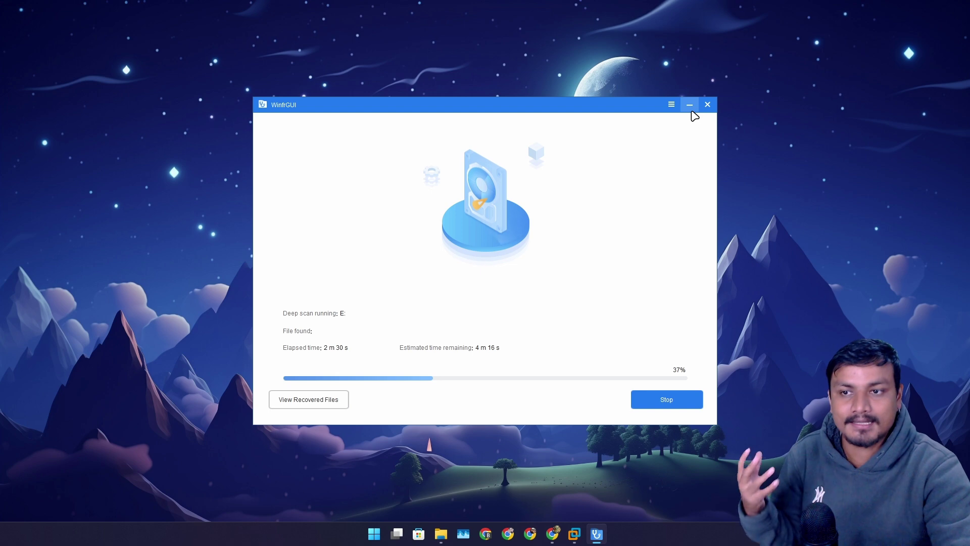
Step: Minimize WinfrGUI and paste the test image 0w.jpg onto the empty USB Drive (E:)
click(691, 108)
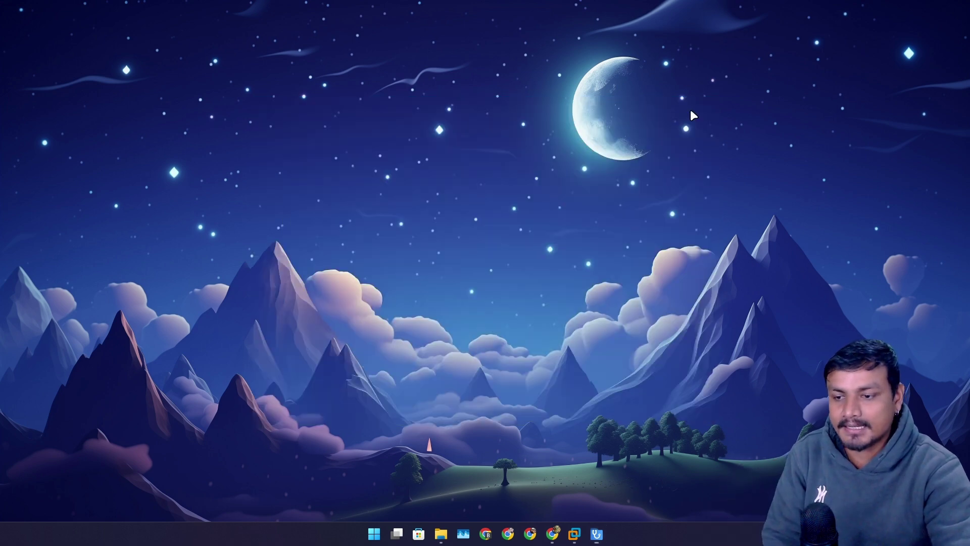
click(575, 536)
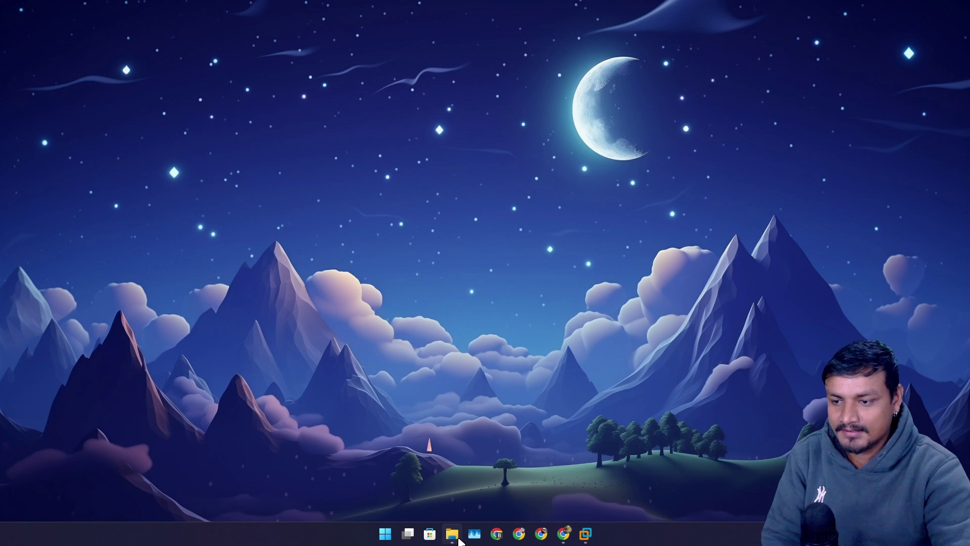
click(452, 534)
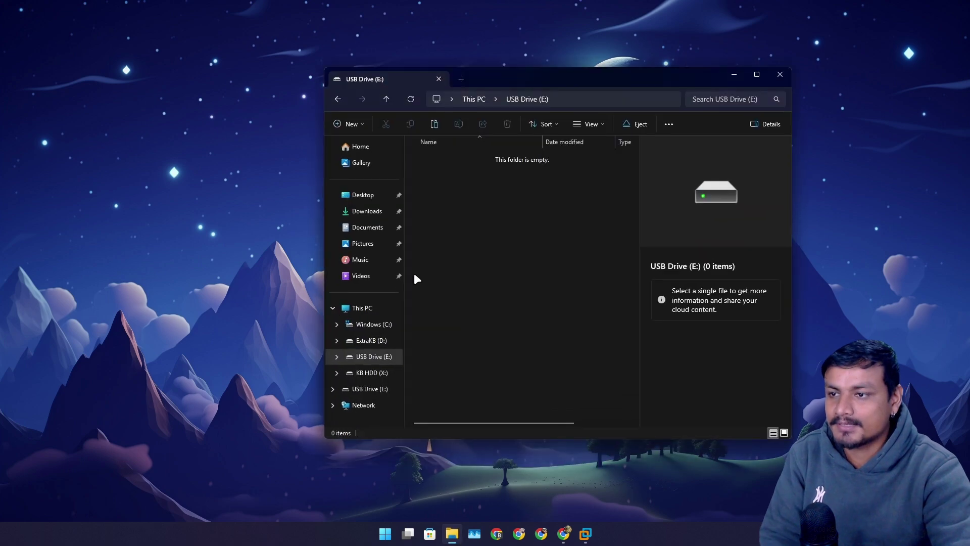
right_click(471, 200)
click(486, 211)
click(490, 218)
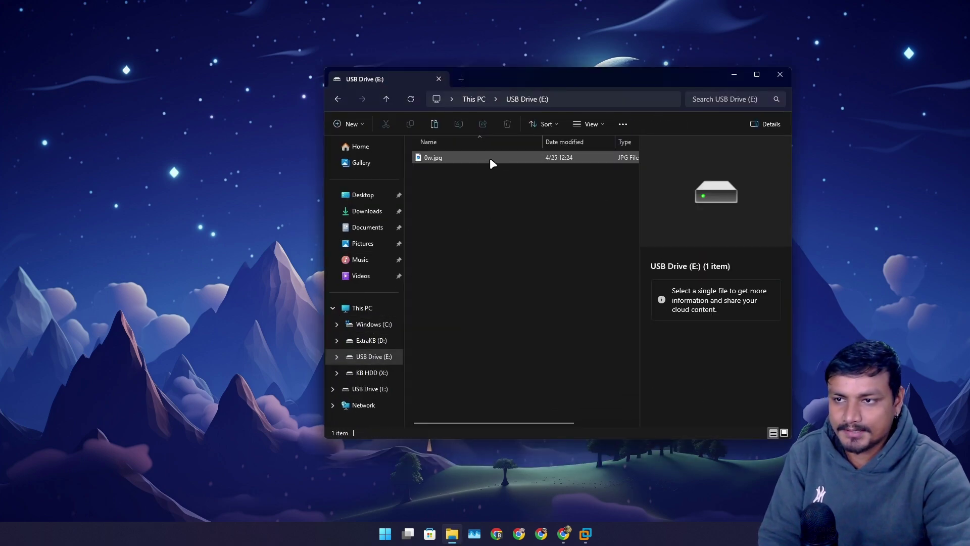
Step: Permanently delete 0w.jpg from USB Drive (E:) and close File Explorer
click(490, 158)
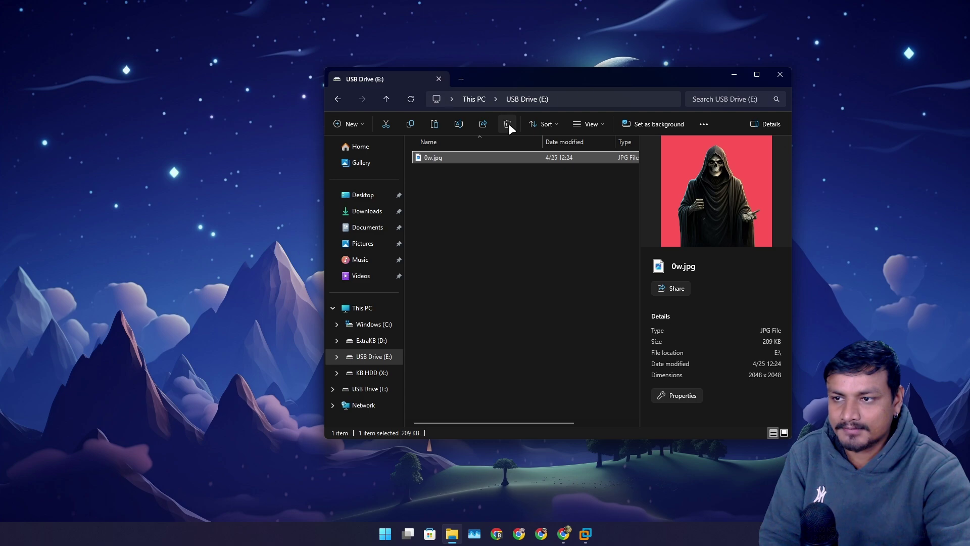
click(507, 124)
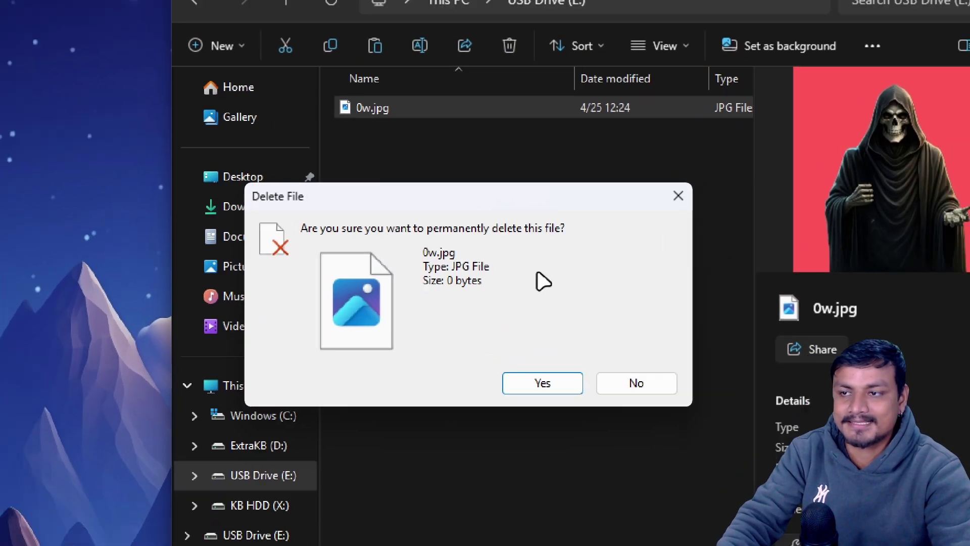
click(542, 383)
key(alt+F4)
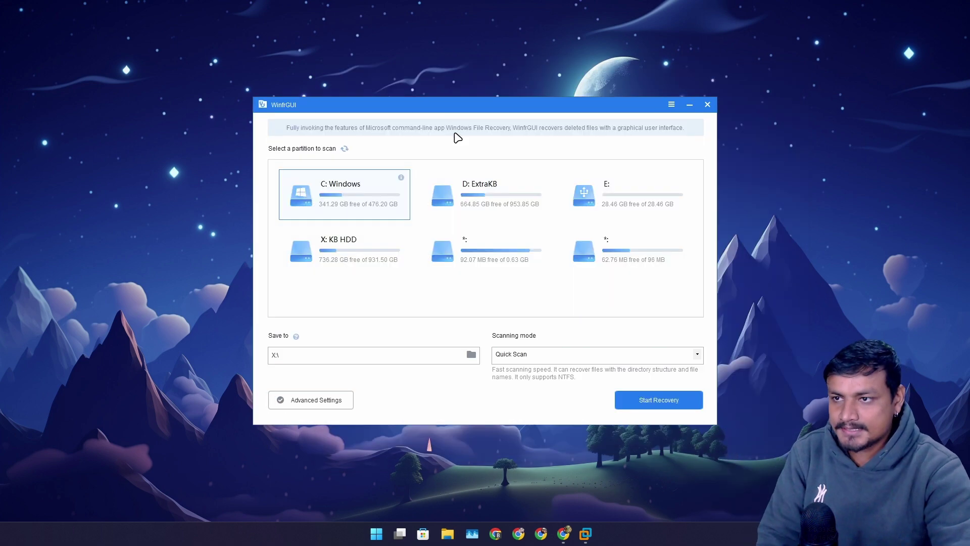
Step: Deep-scan drive E: and open the single recovered image, 0.jpg
click(570, 174)
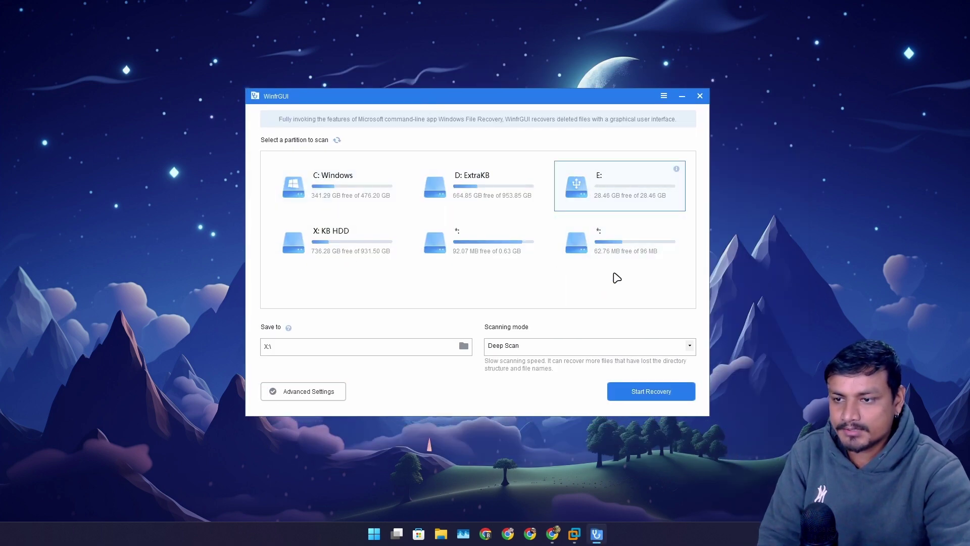
click(654, 391)
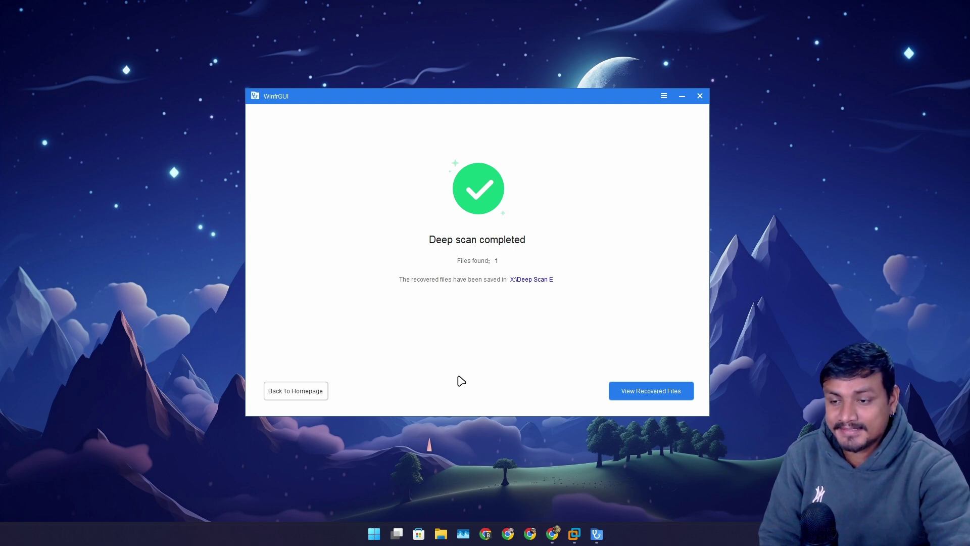
click(641, 391)
key(Return)
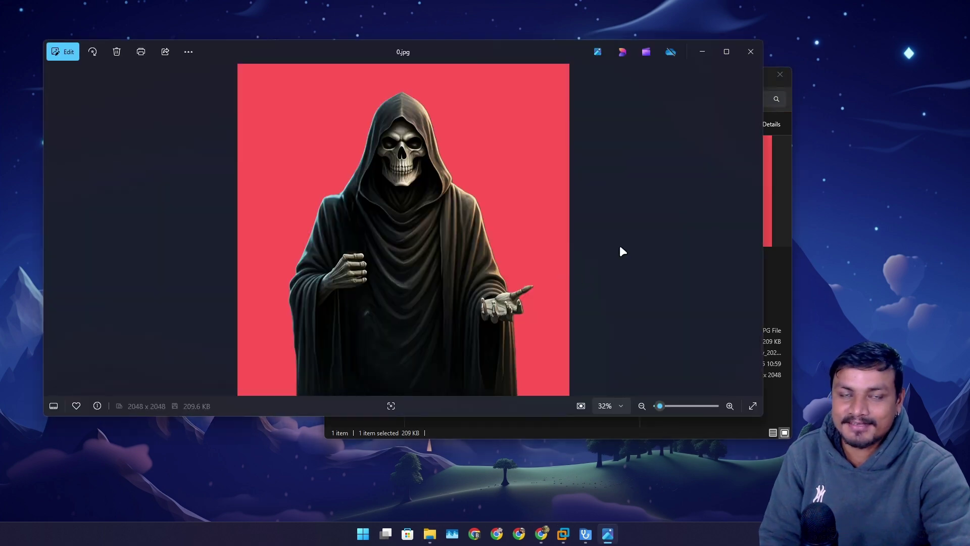
Step: Close the photo viewer and recovered-files folder, then go back to WinfrGUI's homepage
click(751, 52)
click(780, 73)
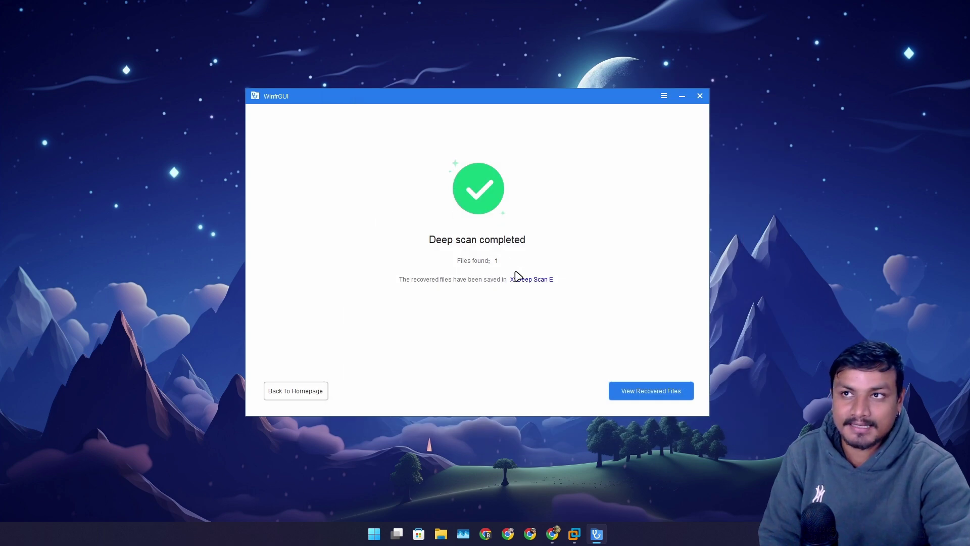
click(314, 389)
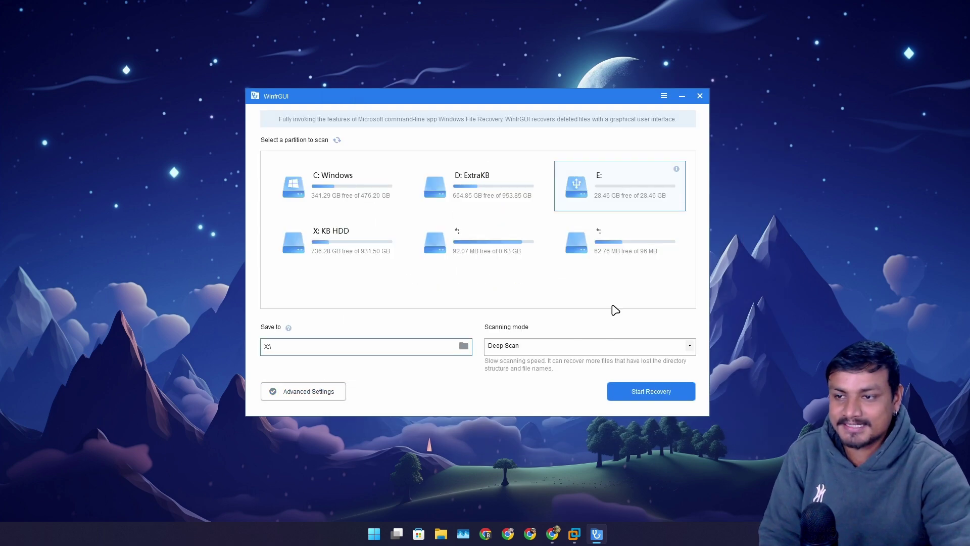
Step: Close WinfrGUI, boot the ShredOS VM, and switch to the shredos.x86_64 GitHub page
click(705, 98)
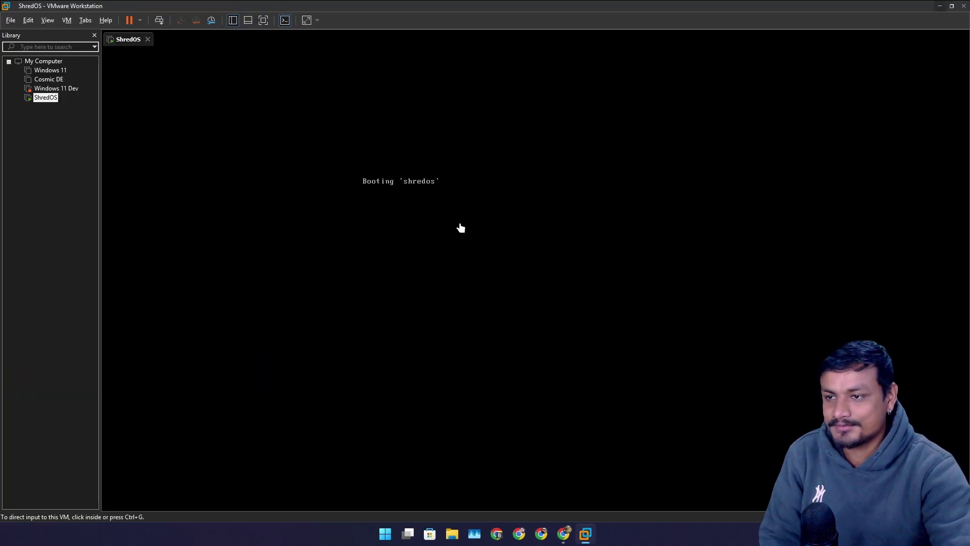
click(459, 226)
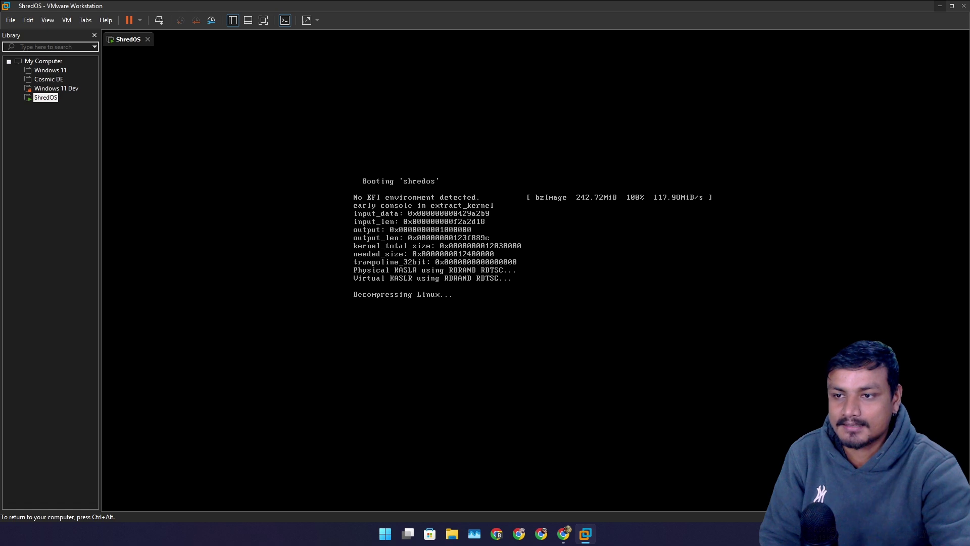
key(ctrl+alt)
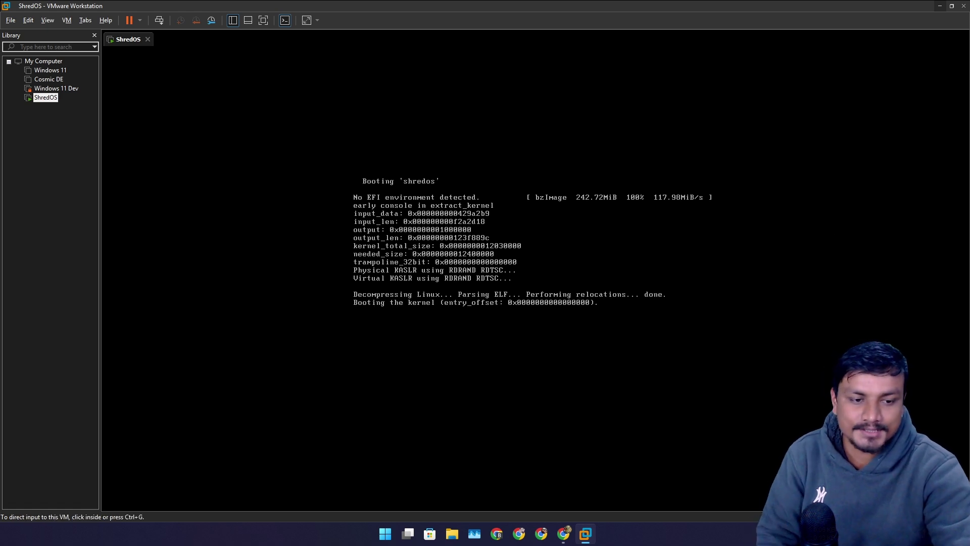
click(564, 534)
scroll(183, 339, up, 15)
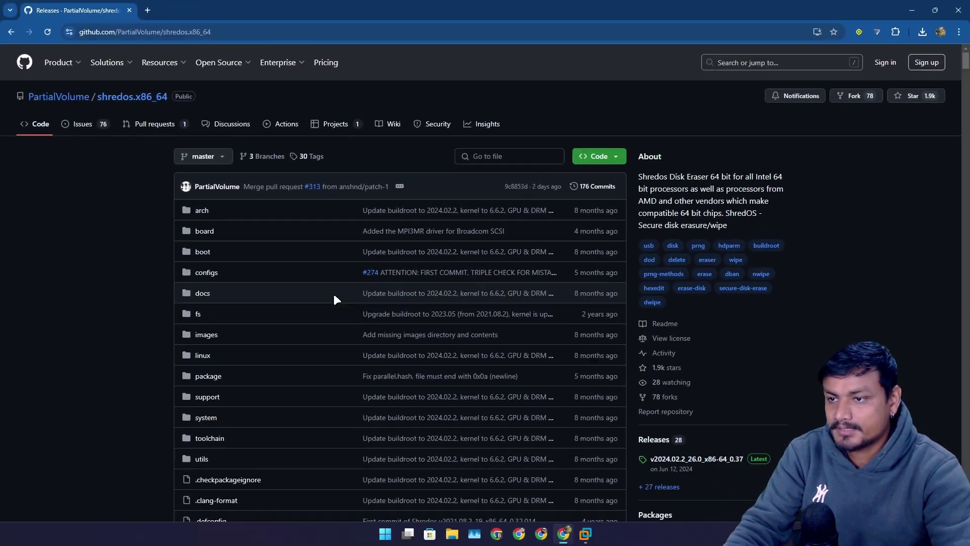
Step: Scroll the README to the nwipe Disk Erasure Report PDF certificate example pages
scroll(334, 298, down, 15)
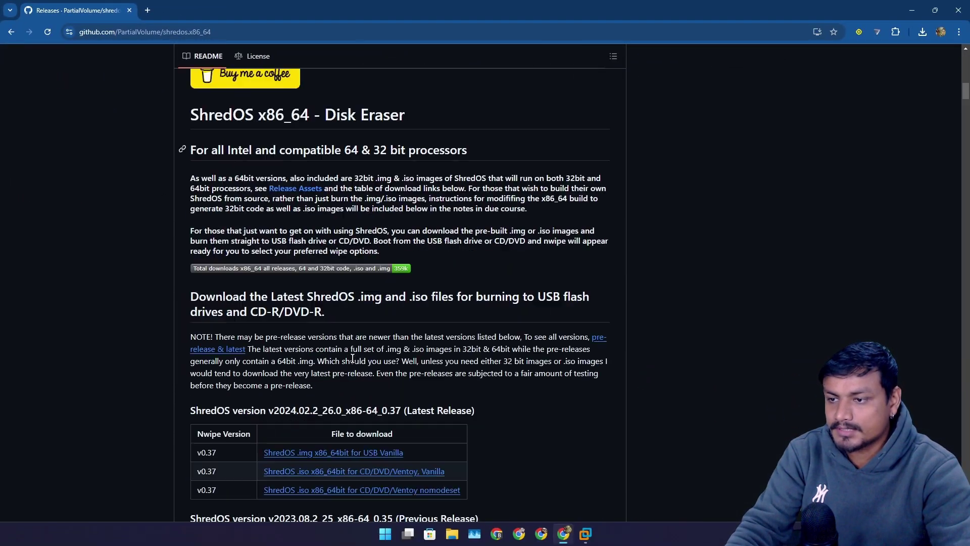
scroll(338, 323, down, 7)
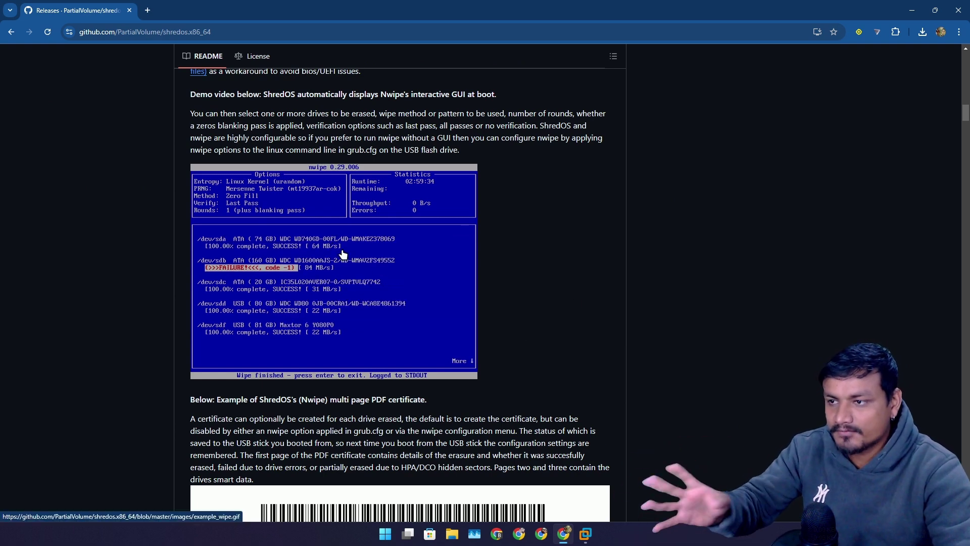
scroll(426, 362, down, 6)
scroll(368, 351, down, 5)
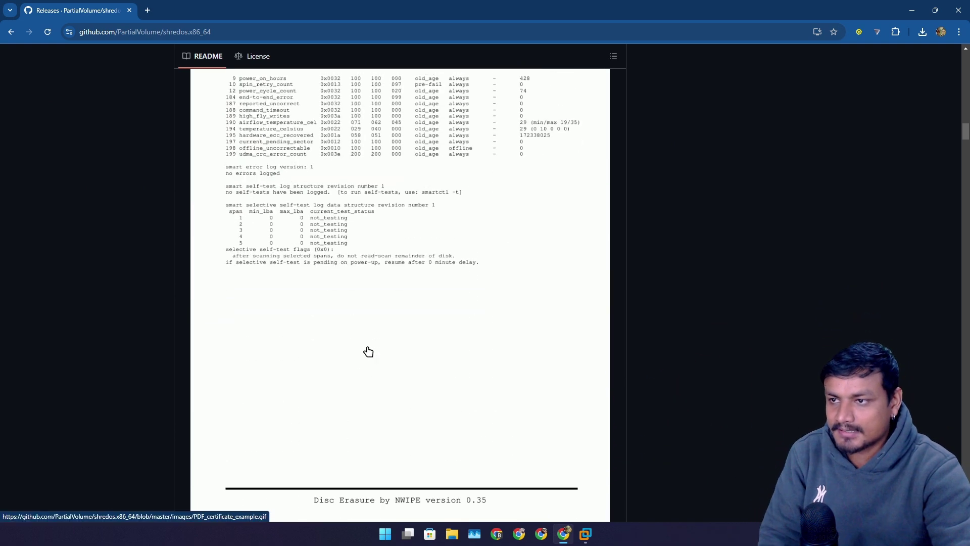
scroll(368, 350, up, 4)
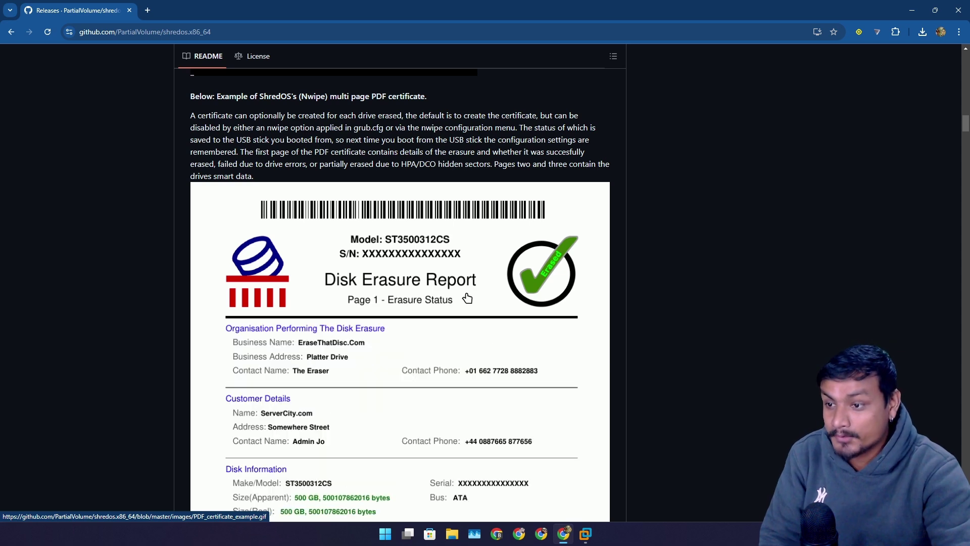
scroll(453, 328, up, 1)
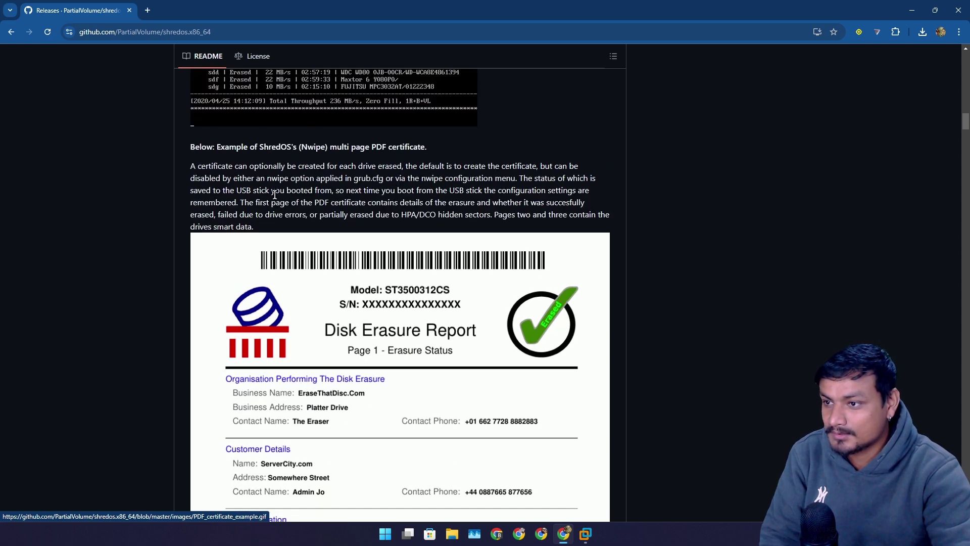
scroll(353, 330, down, 5)
scroll(354, 330, down, 6)
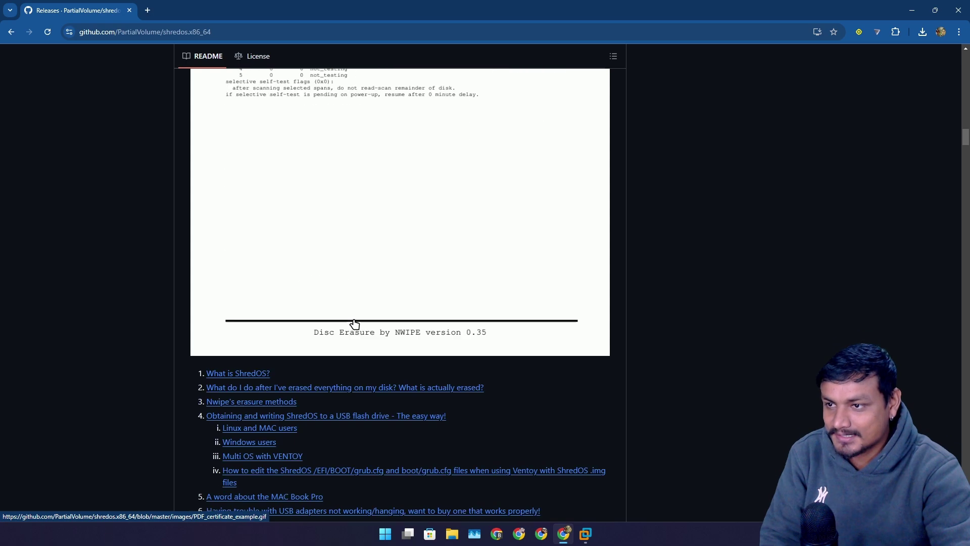
scroll(481, 337, up, 7)
scroll(455, 334, up, 6)
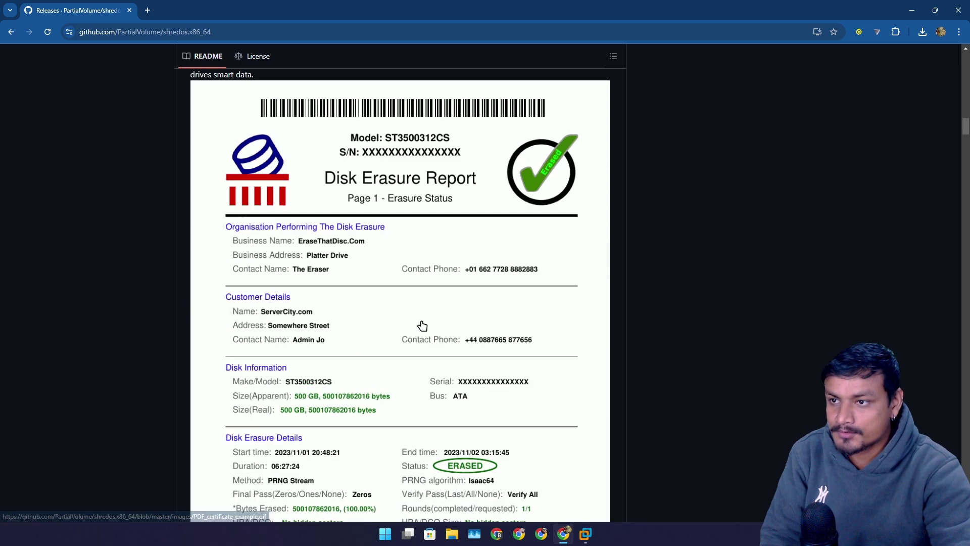
scroll(444, 283, down, 4)
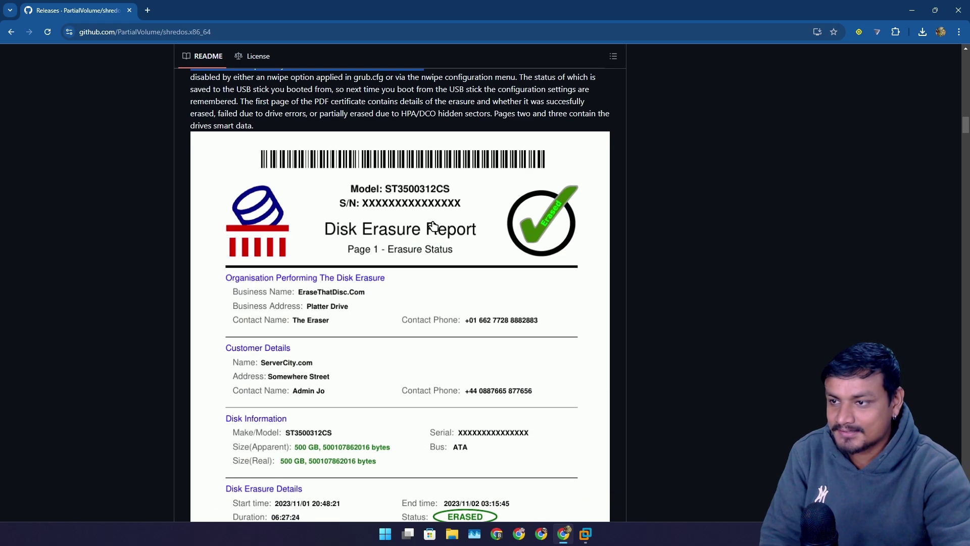
scroll(331, 283, down, 2)
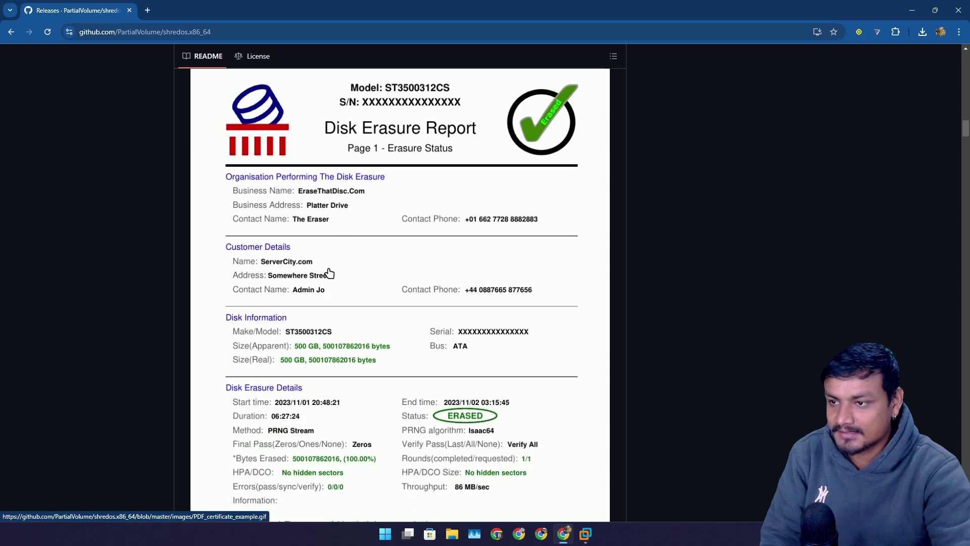
scroll(330, 288, up, 4)
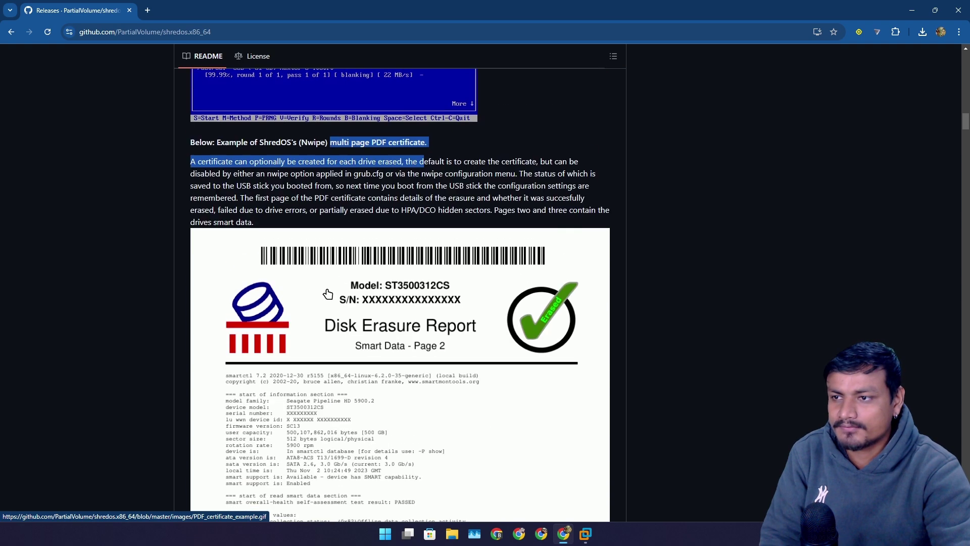
Step: Return to ShredOS and open nwipe's configuration down to the Edit Organisation PDF-report option
click(911, 8)
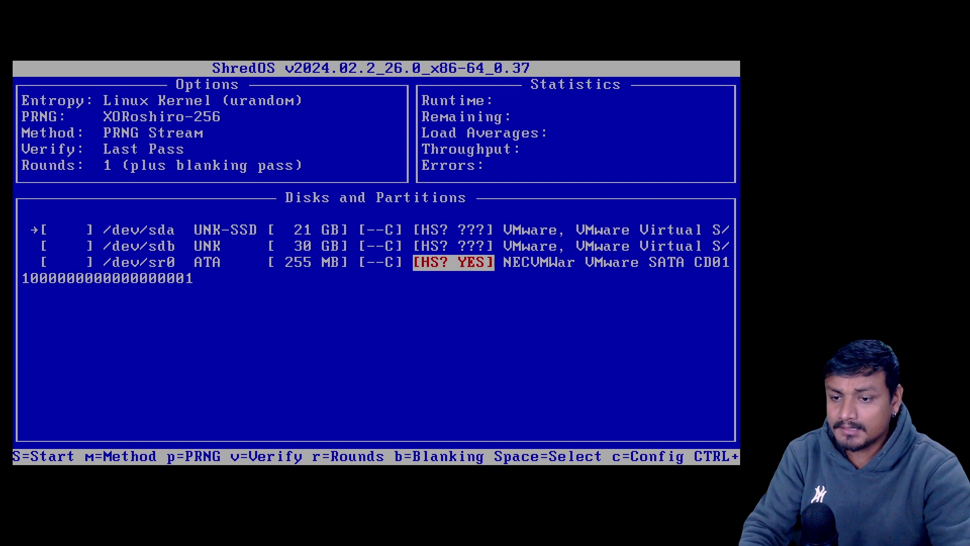
key(c)
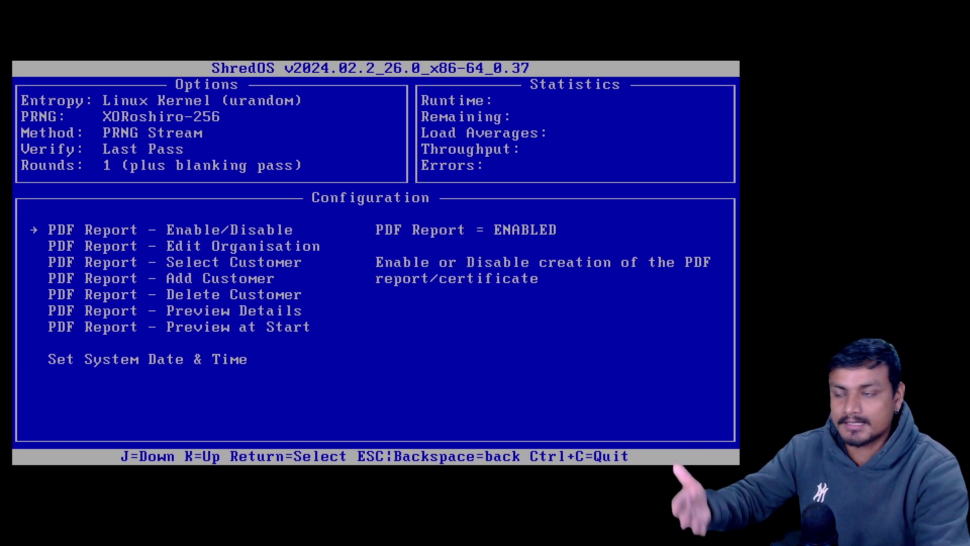
key(Down)
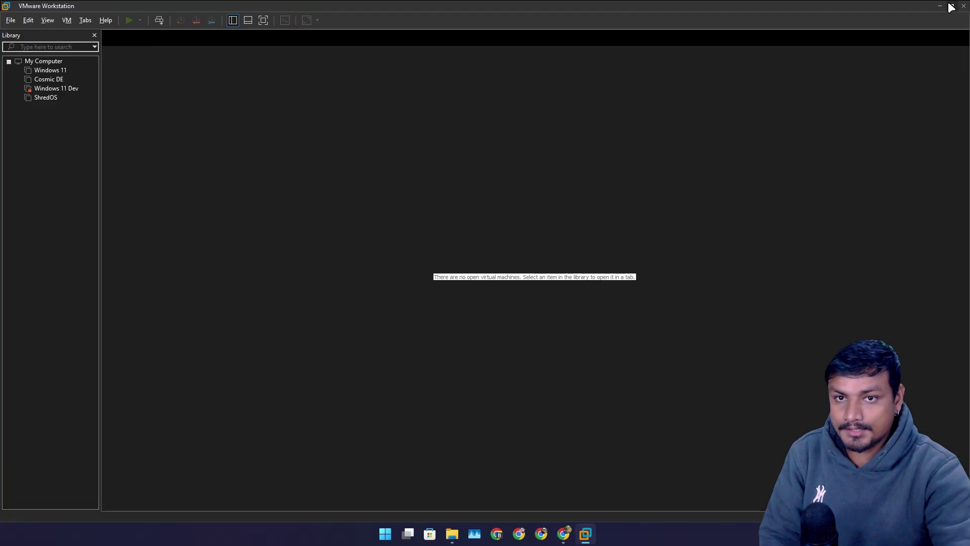
Step: Show that USB Drive (E:) holds 0 items, then bring the ShredOS GitHub page back
click(940, 6)
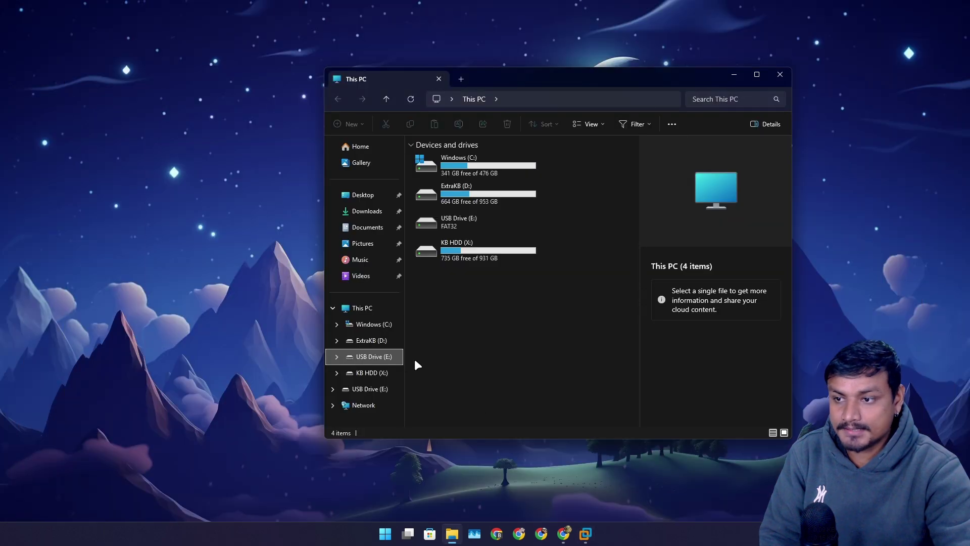
click(370, 357)
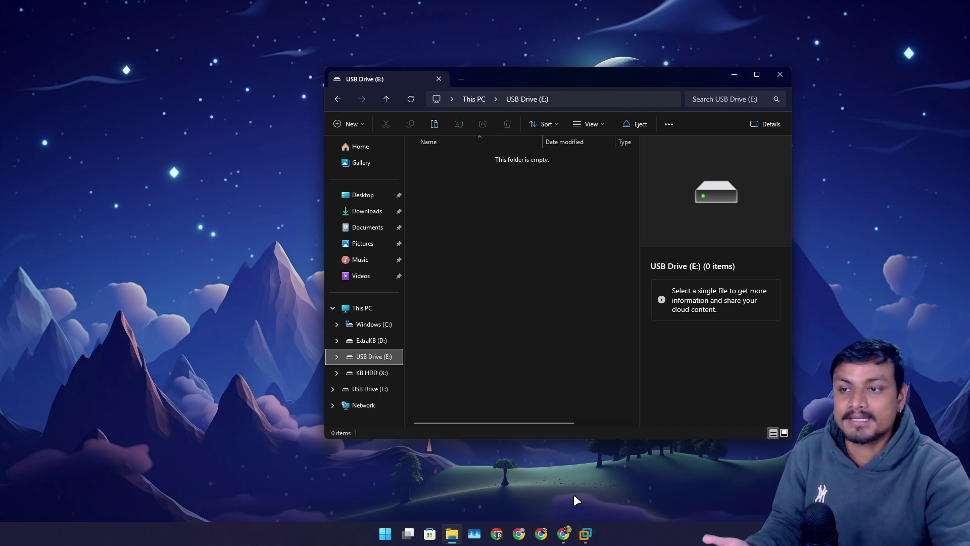
click(554, 540)
scroll(686, 184, up, 15)
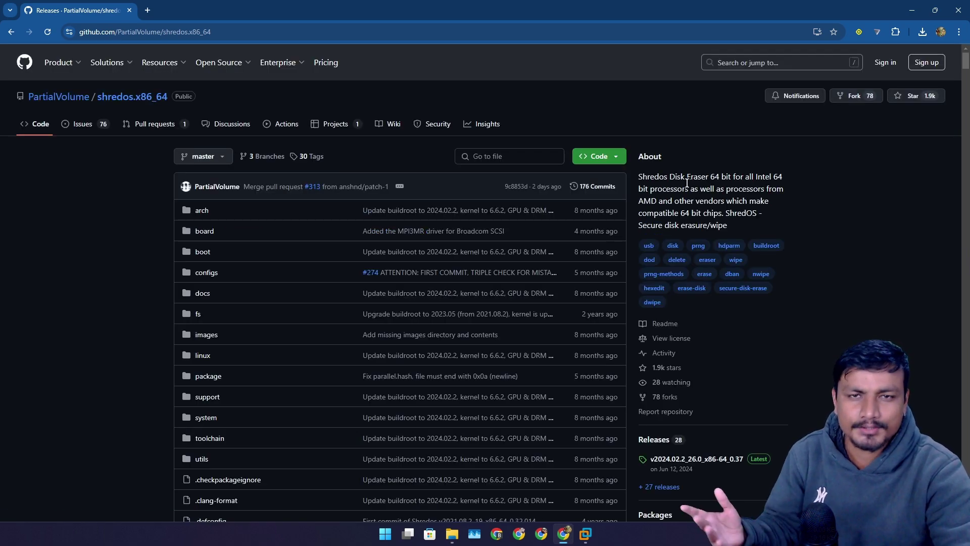
Step: Skim the repository file list, then close the empty USB Drive (E:) Explorer window
scroll(552, 242, down, 3)
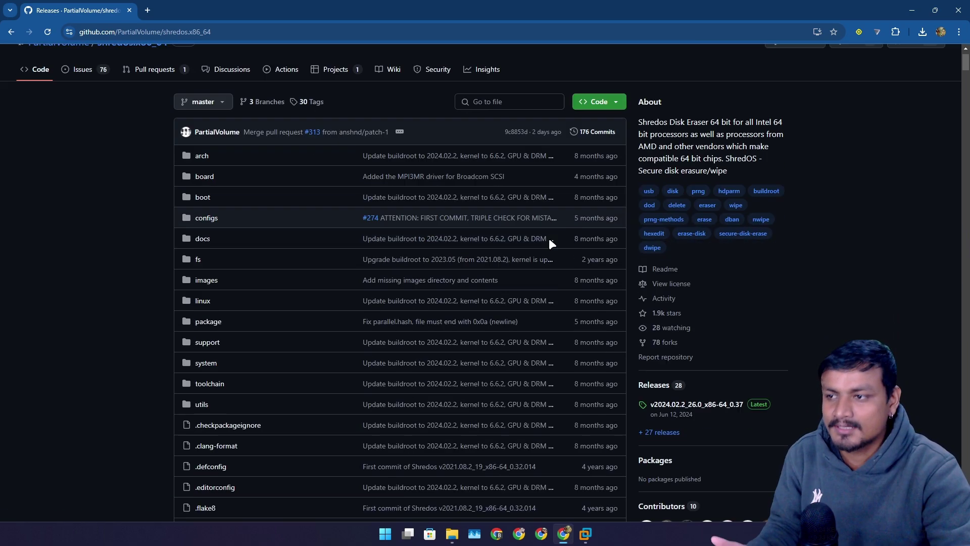
scroll(556, 229, up, 3)
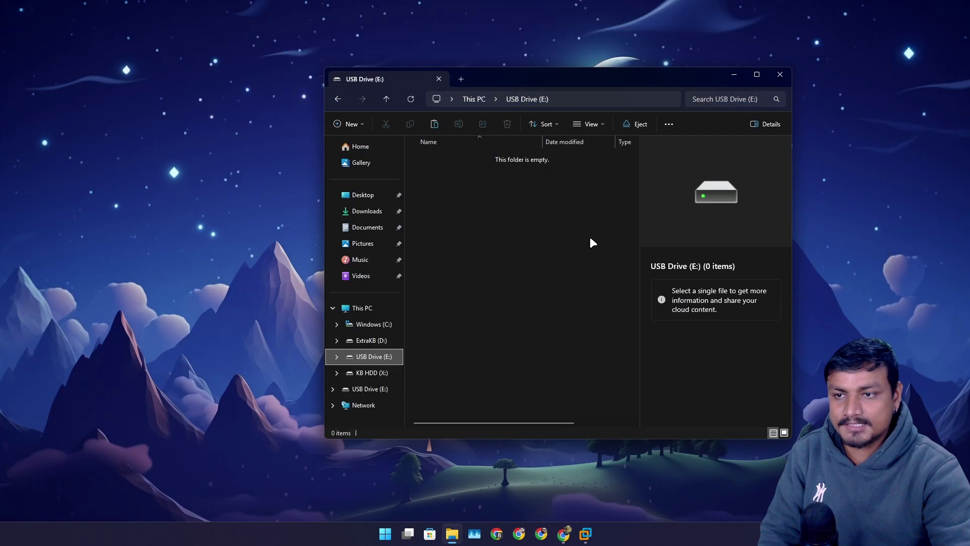
click(780, 74)
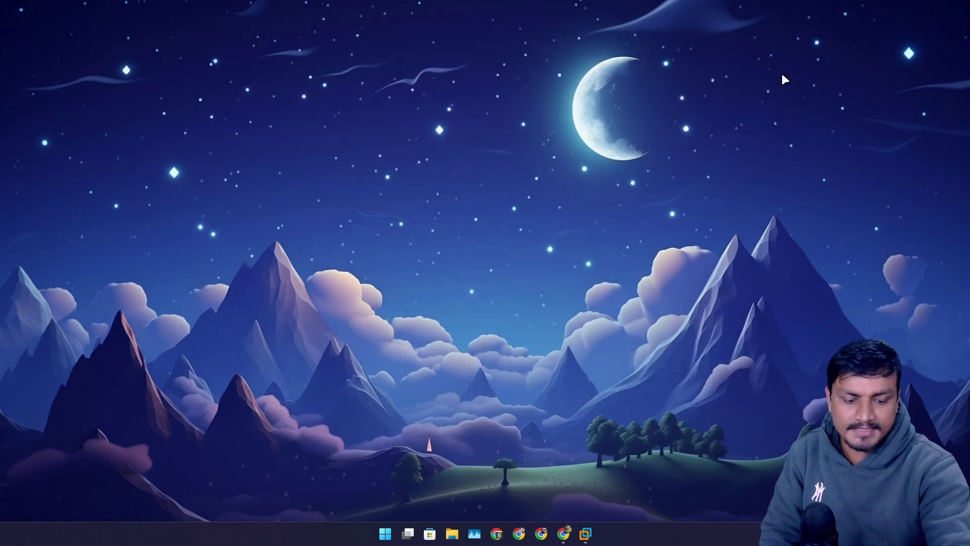